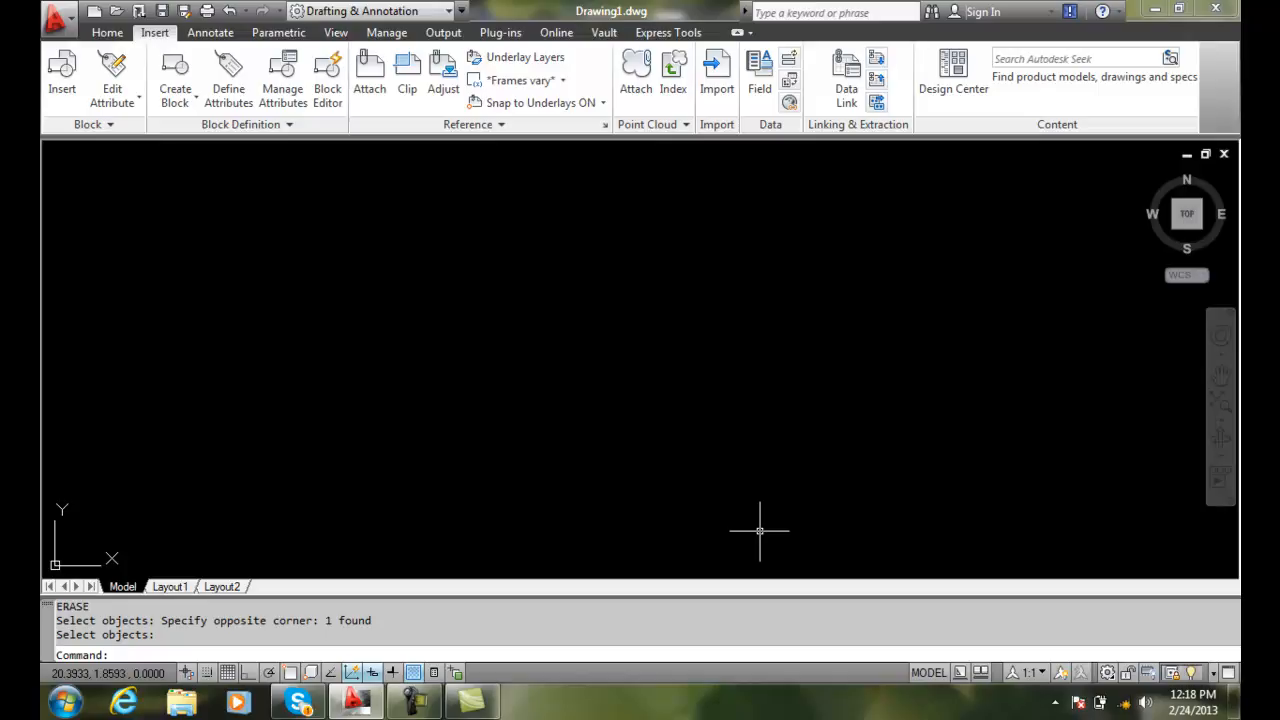
Step: Insert the Phone block at scale 1 and rotation 0, placing it in the empty drawing area
{"action": "left_click", "coordinate": [62, 84]}
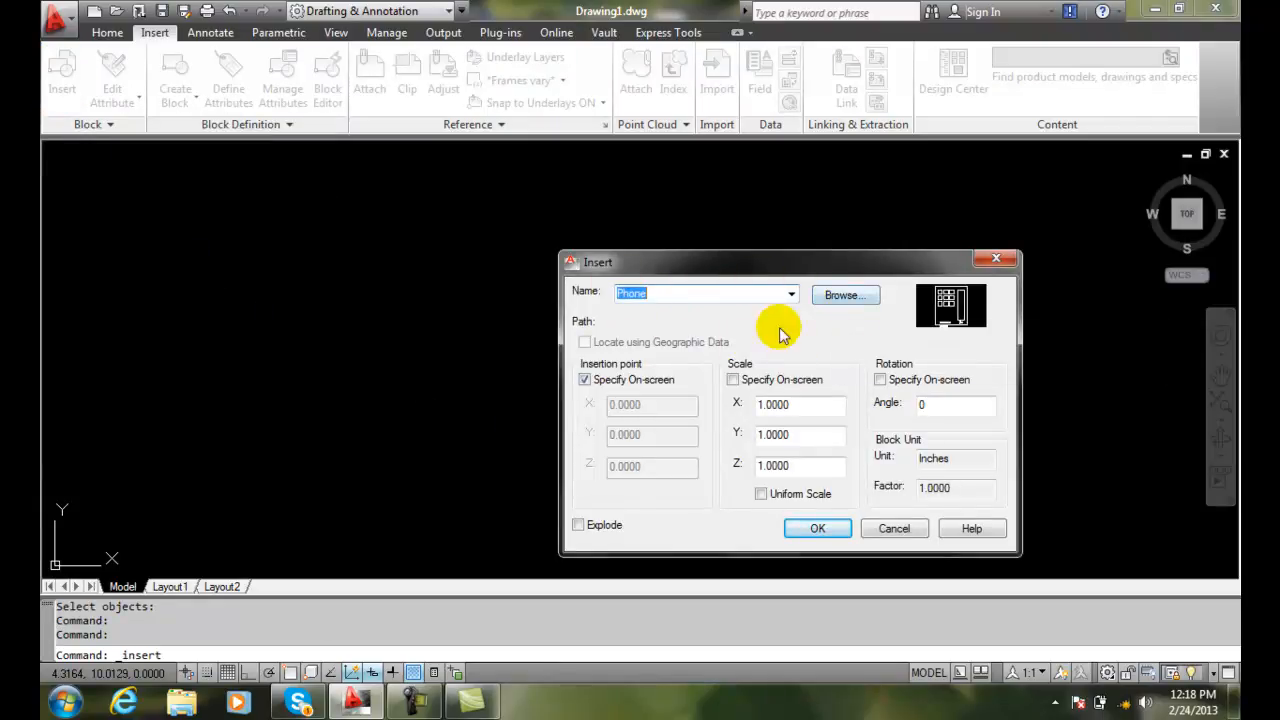
{"action": "left_click", "coordinate": [791, 296]}
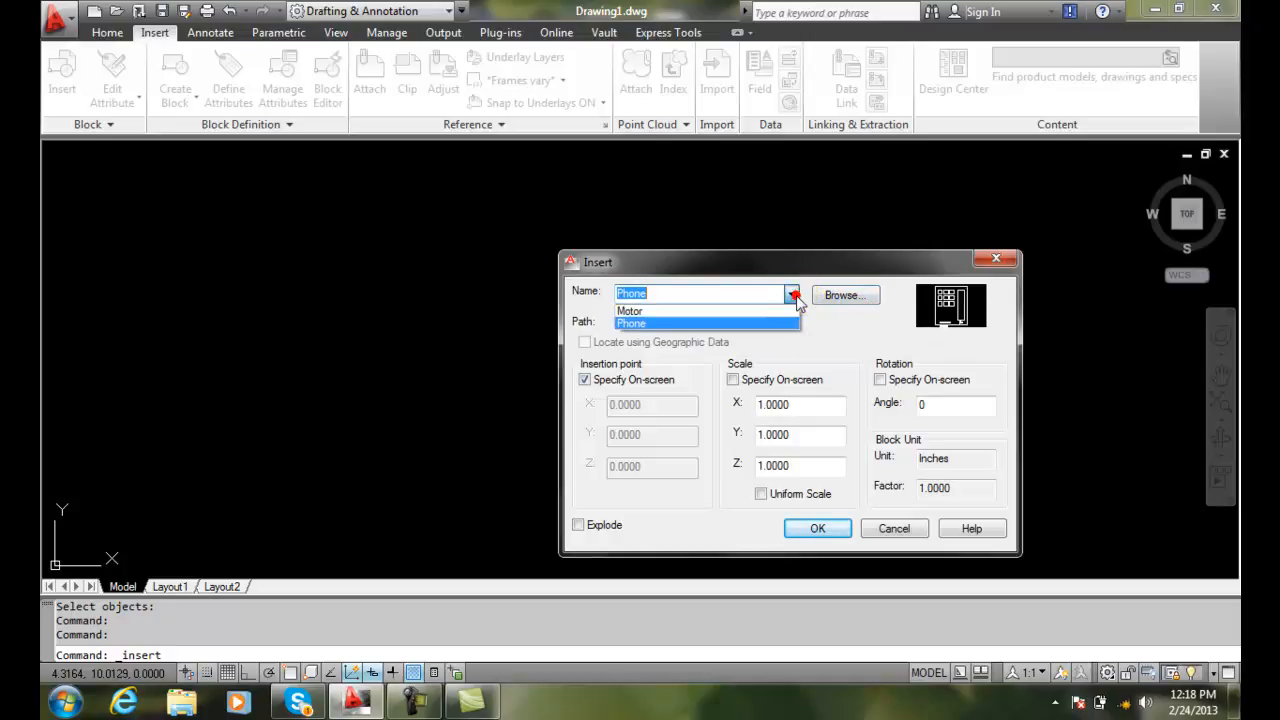
{"action": "left_click", "coordinate": [652, 325]}
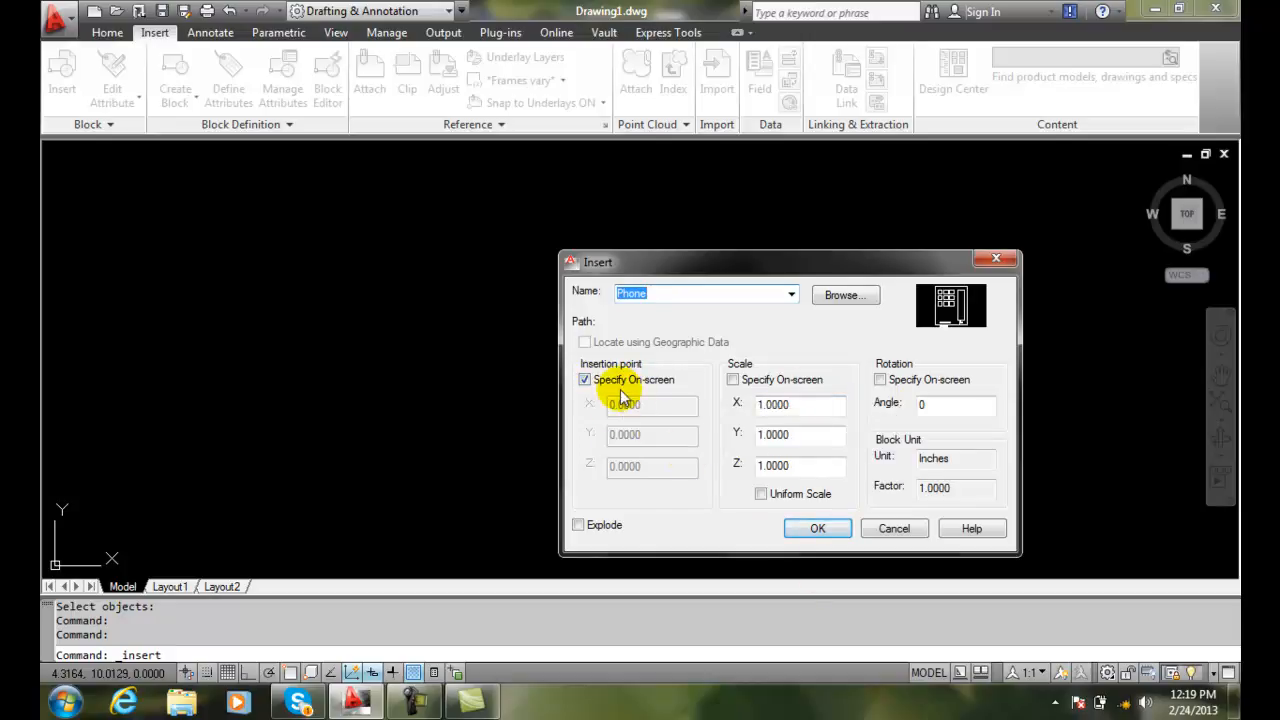
{"action": "left_click", "coordinate": [818, 530]}
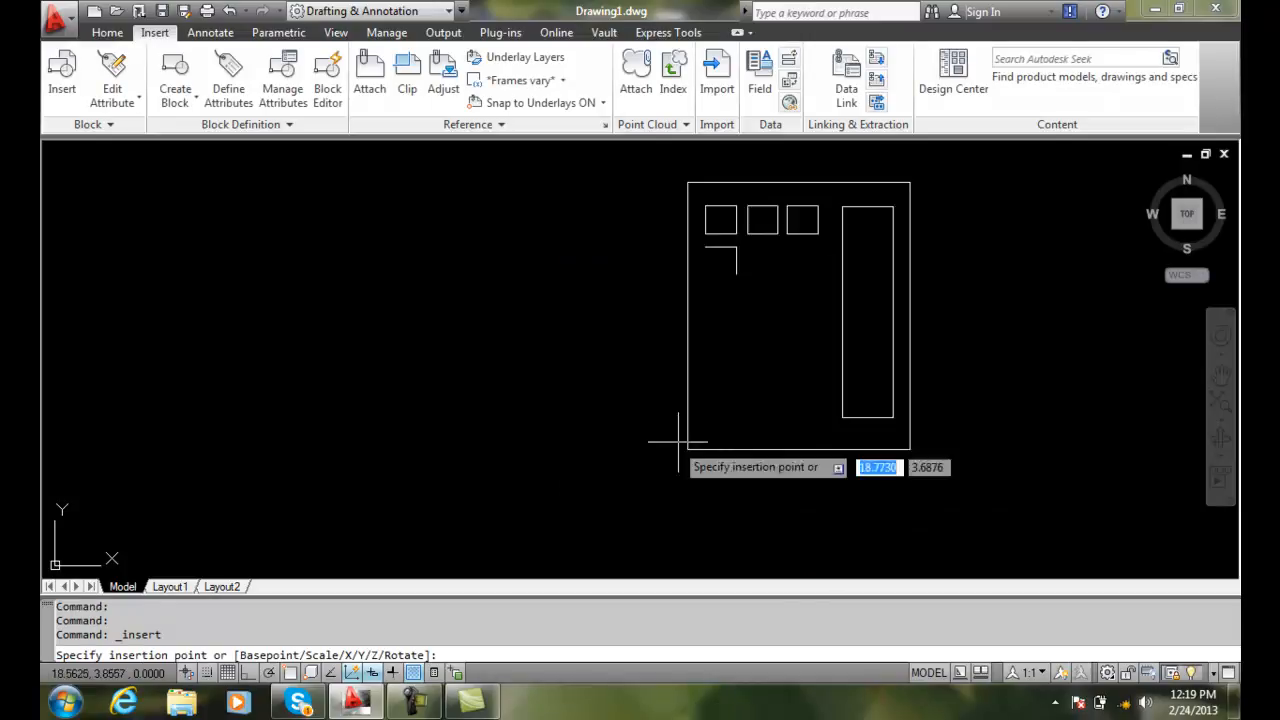
{"action": "left_click", "coordinate": [348, 464]}
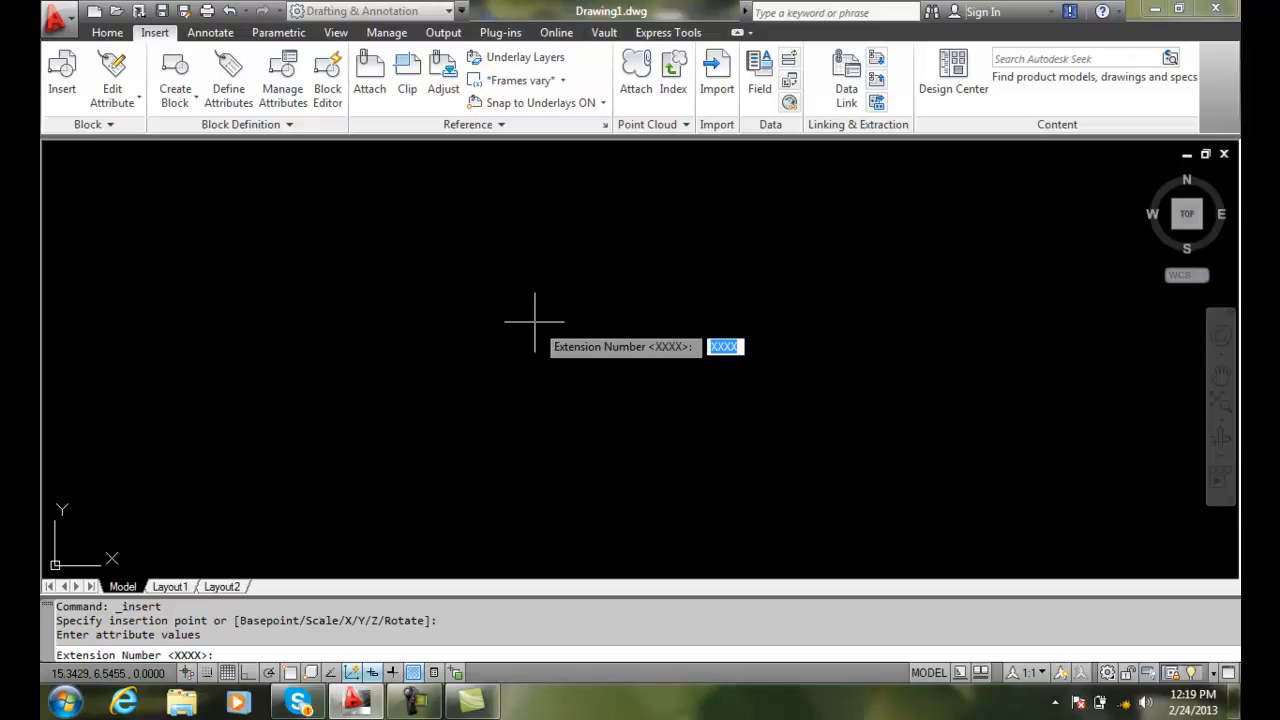
Step: Fill in the phone's attribute prompts with the extension number, room V113W and the employee's full name
{"action": "type", "text": "8863"}
{"action": "key", "text": "Return"}
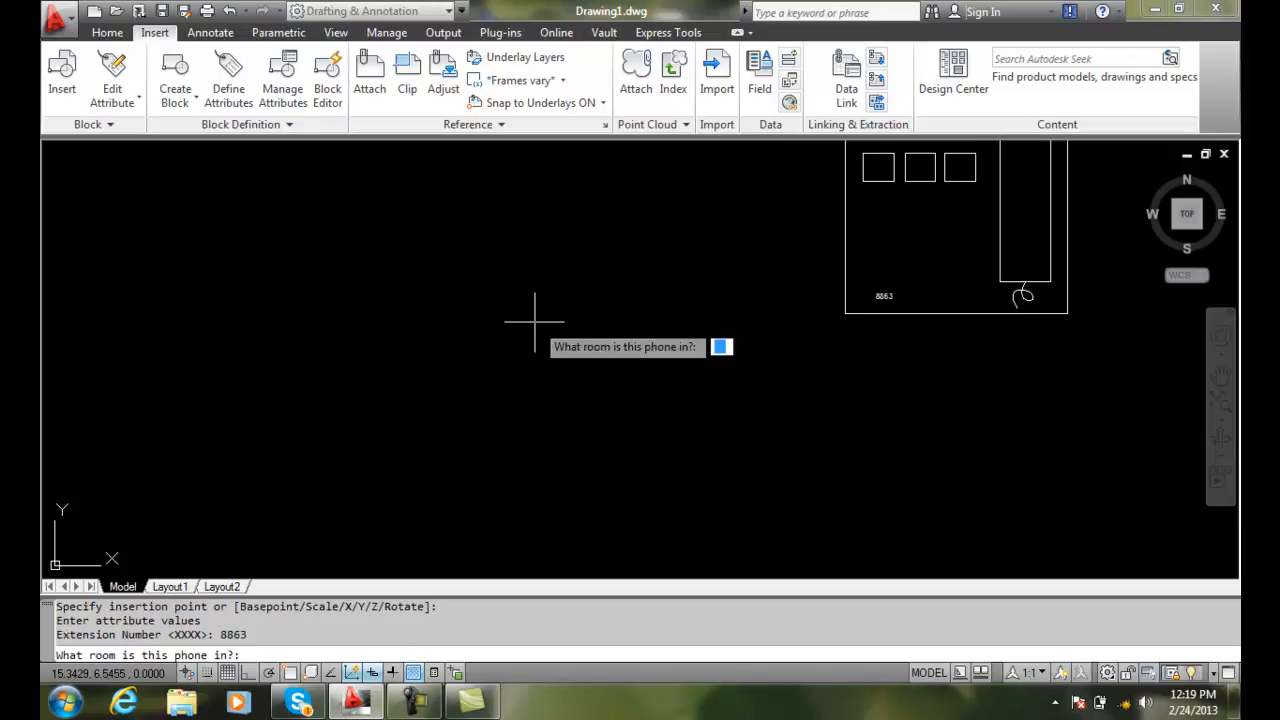
{"action": "type", "text": "V113W"}
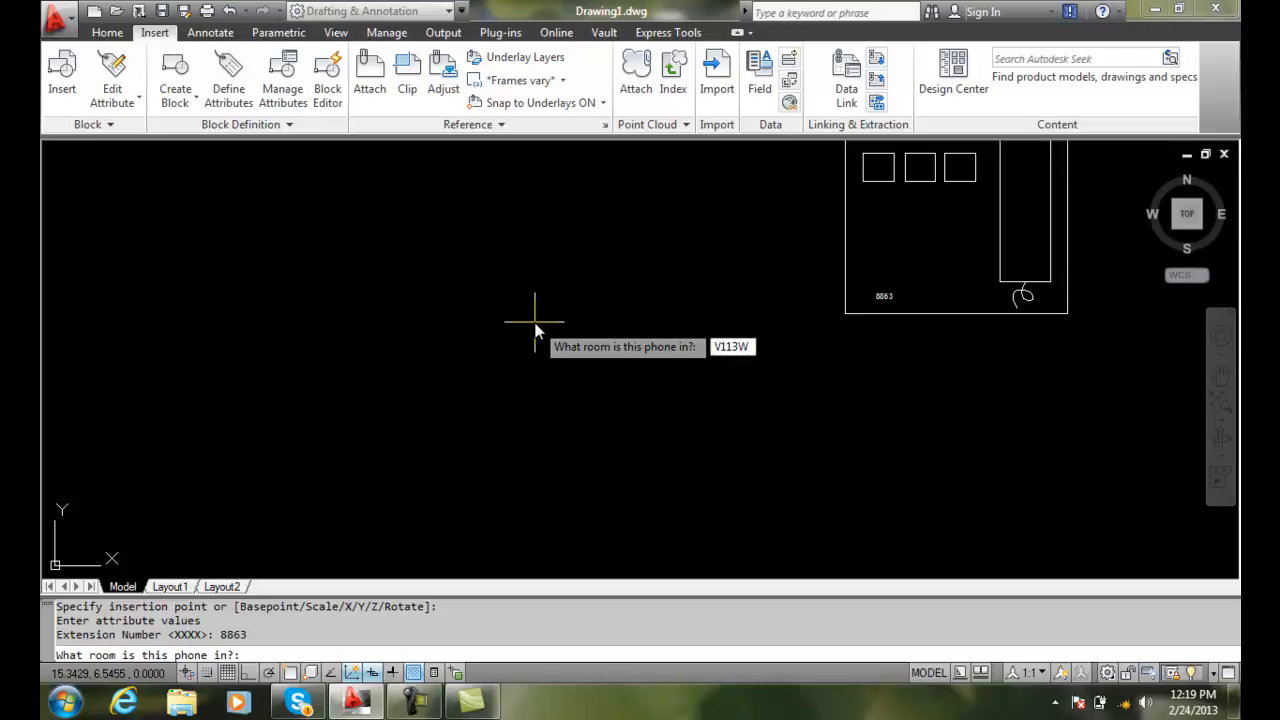
{"action": "key", "text": "Return"}
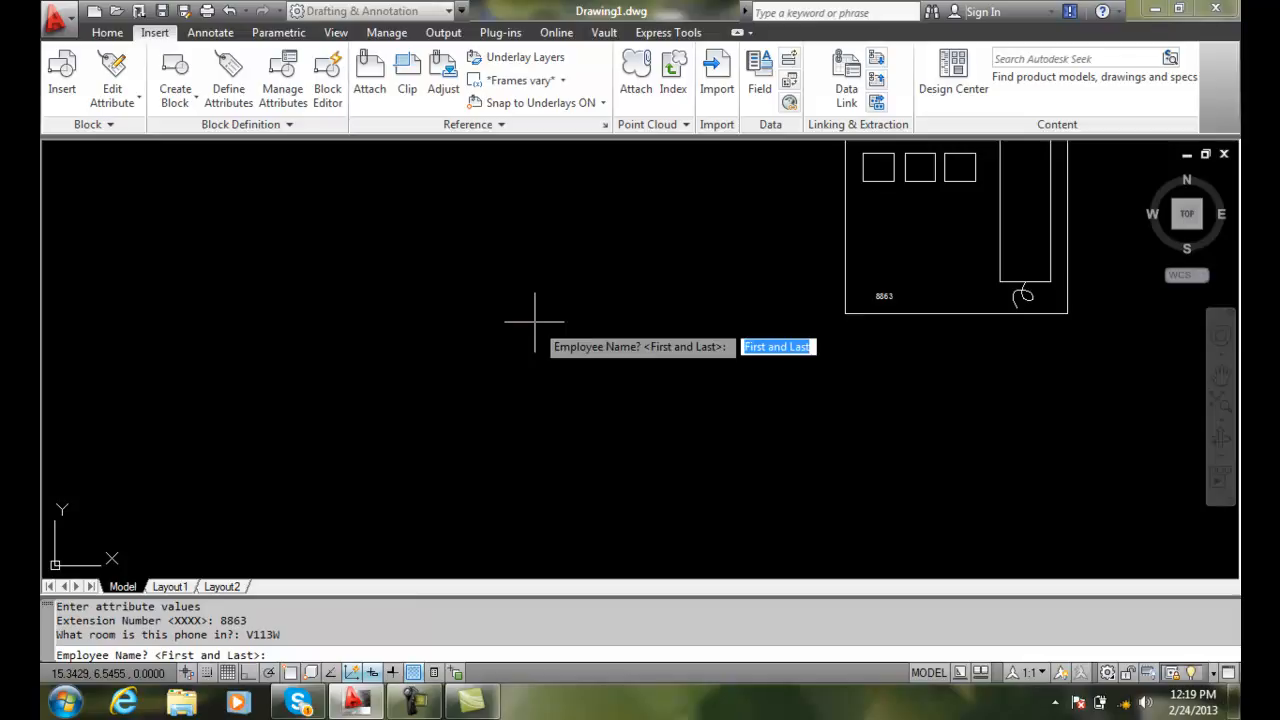
{"action": "type", "text": "Joh"}
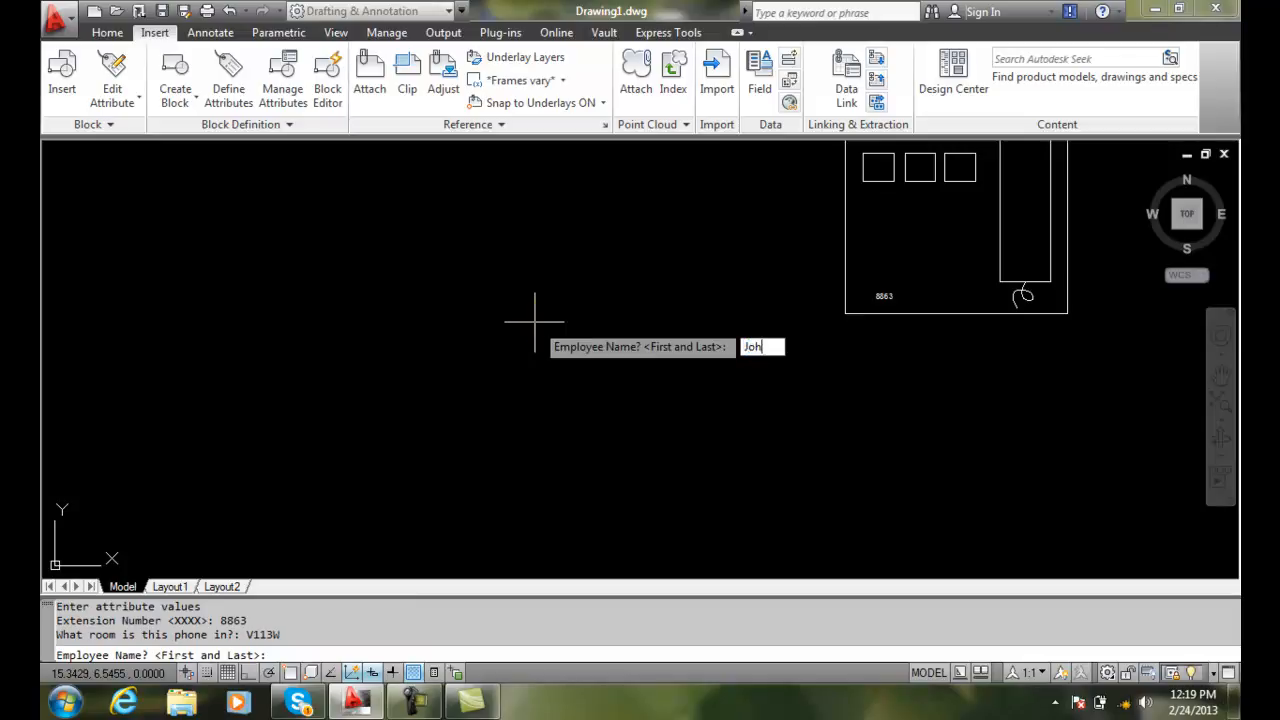
{"action": "type", "text": "n Bordeau"}
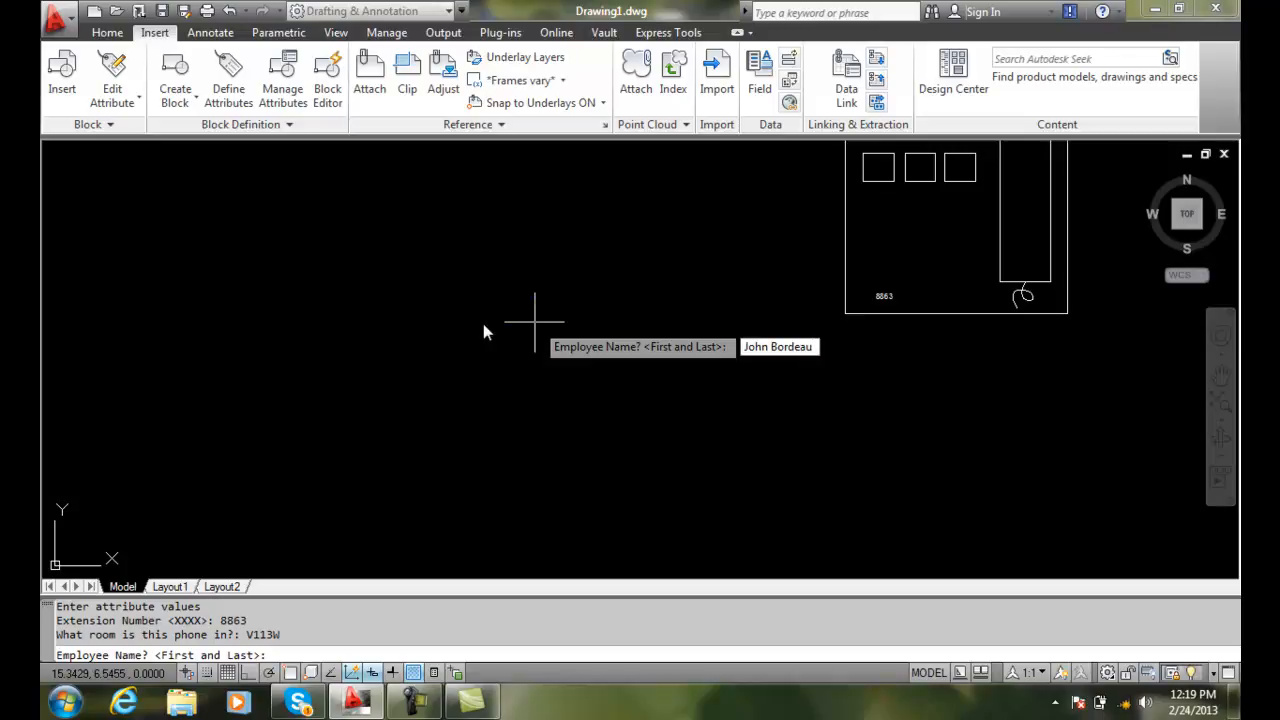
{"action": "key", "text": "Return"}
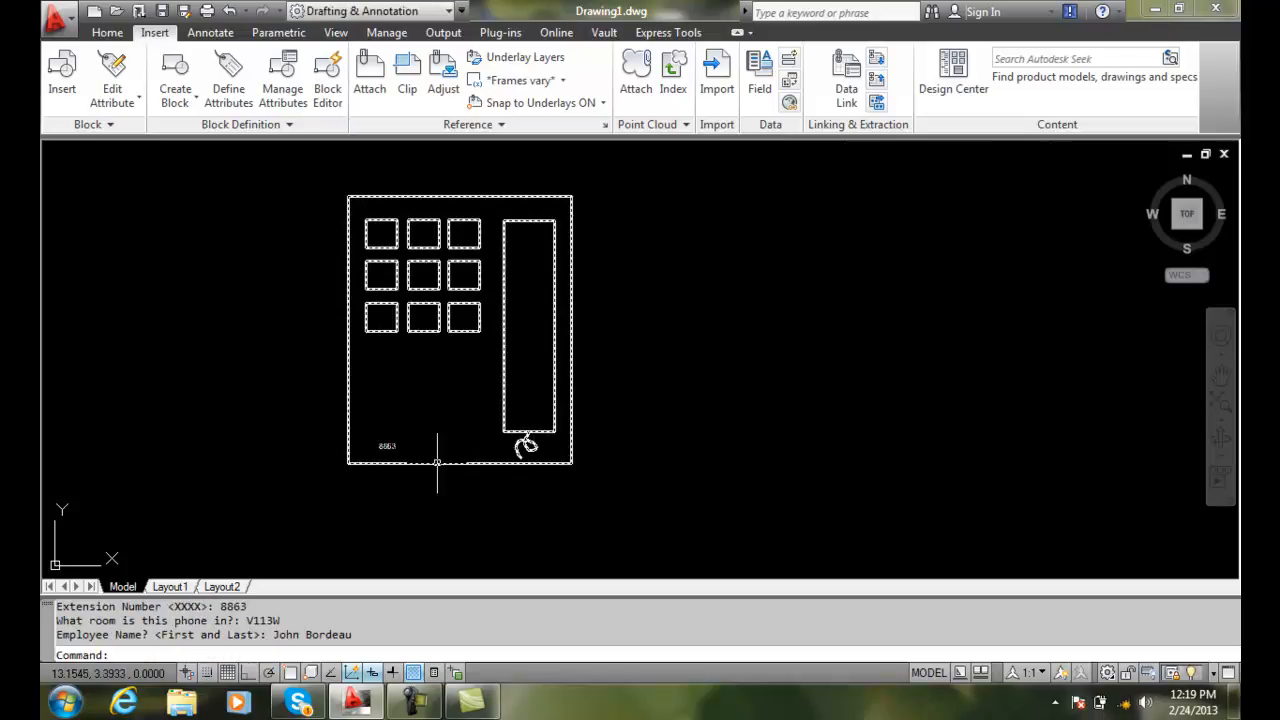
Step: Set the ATTDIA system variable to 1
{"action": "scroll", "coordinate": [433, 455], "scroll_direction": "up", "scroll_amount": 3}
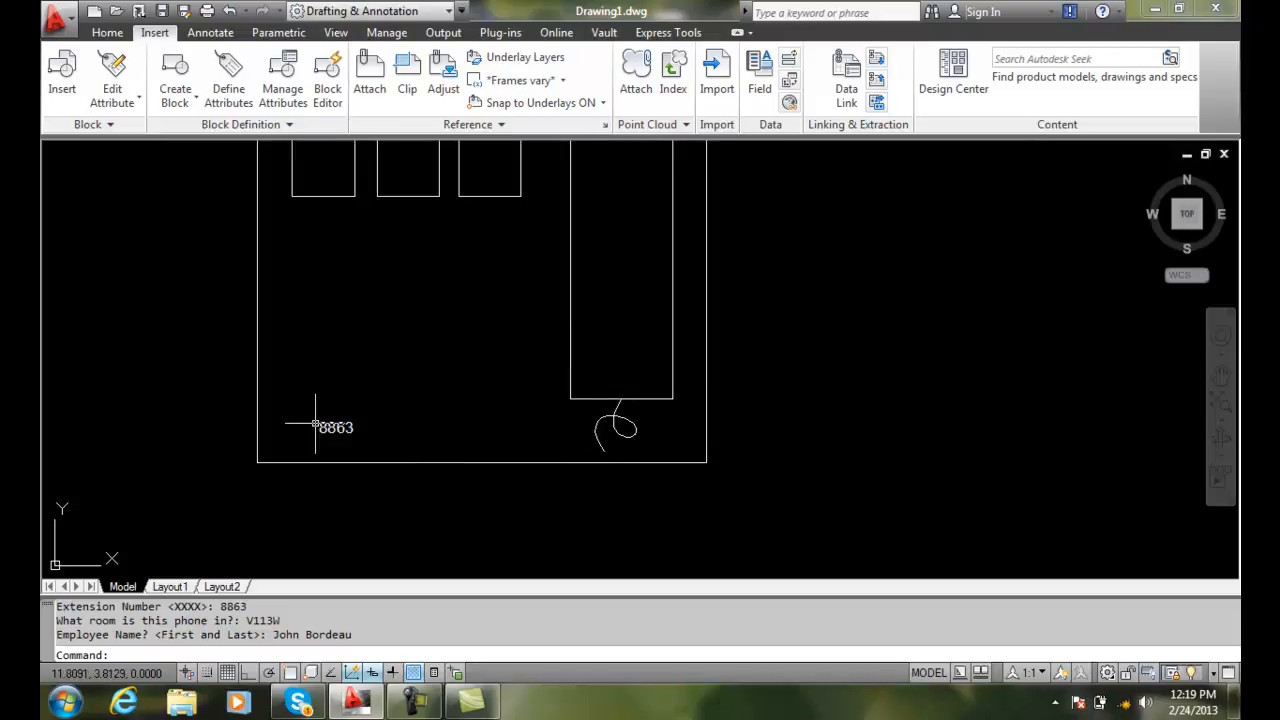
{"action": "scroll", "coordinate": [315, 424], "scroll_direction": "down", "scroll_amount": 1}
{"action": "scroll", "coordinate": [337, 430], "scroll_direction": "down", "scroll_amount": 1}
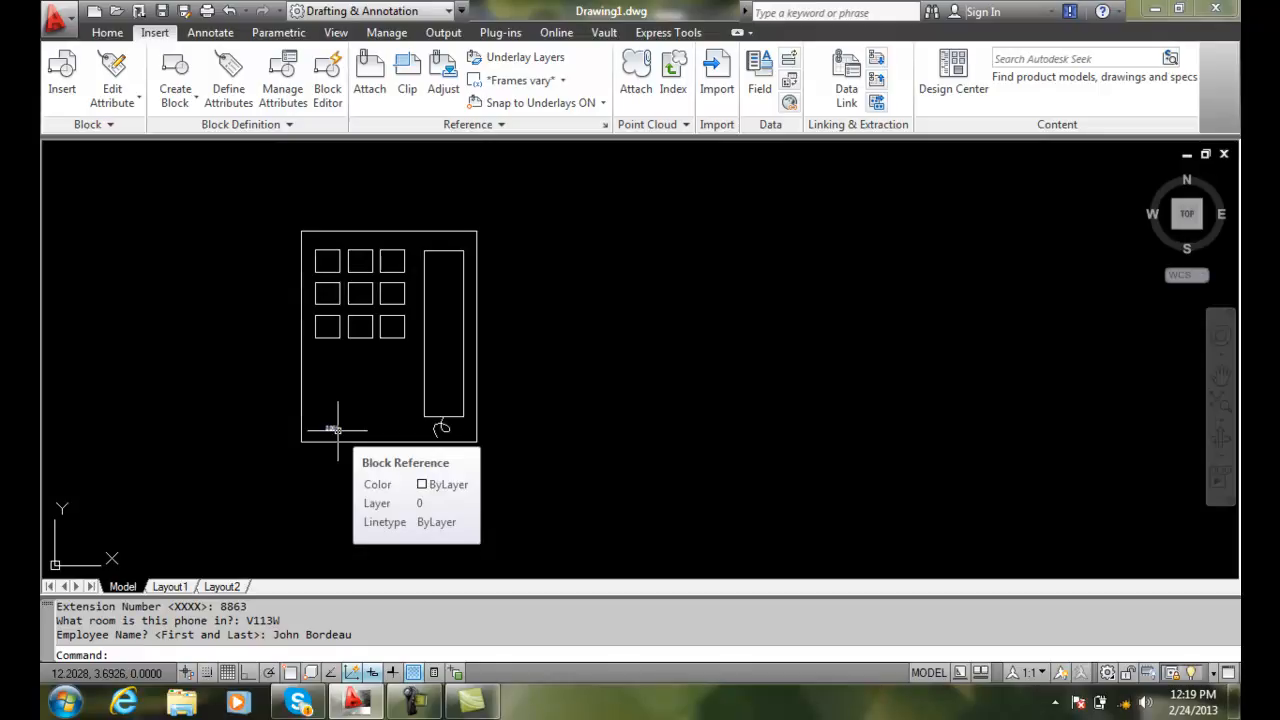
{"action": "left_click", "coordinate": [136, 652]}
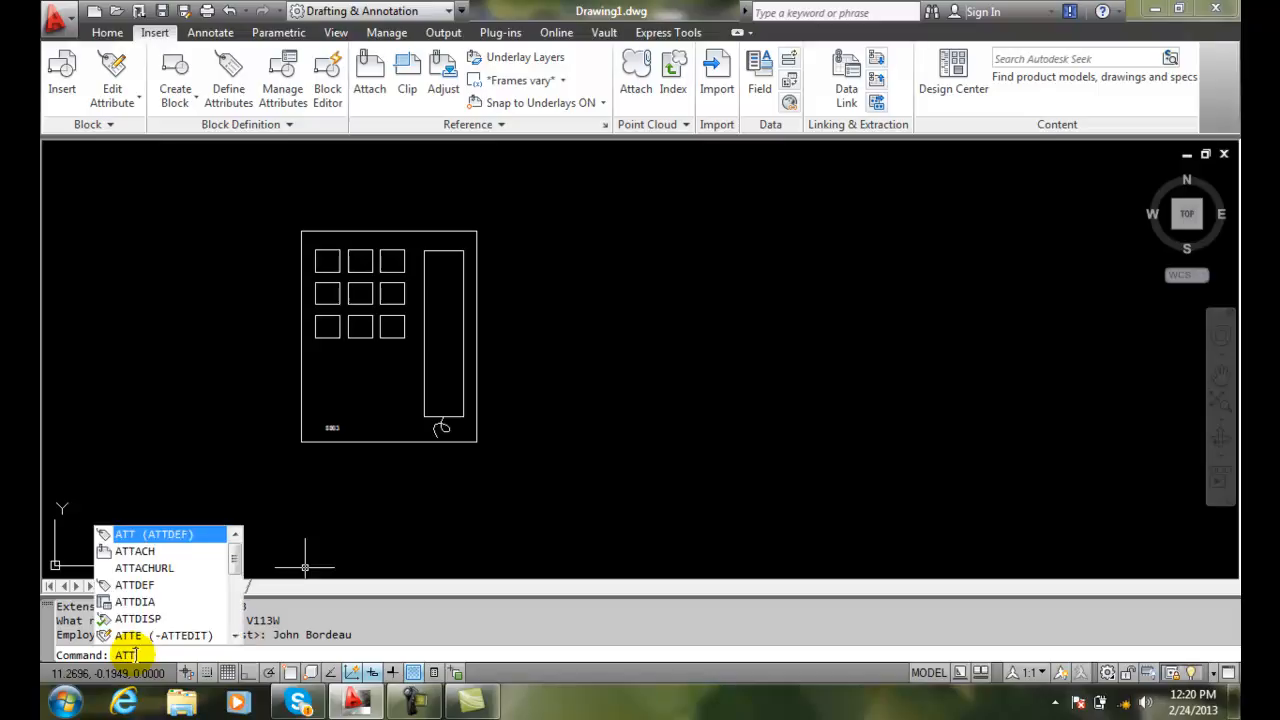
{"action": "type", "text": "dia"}
{"action": "key", "text": "Return"}
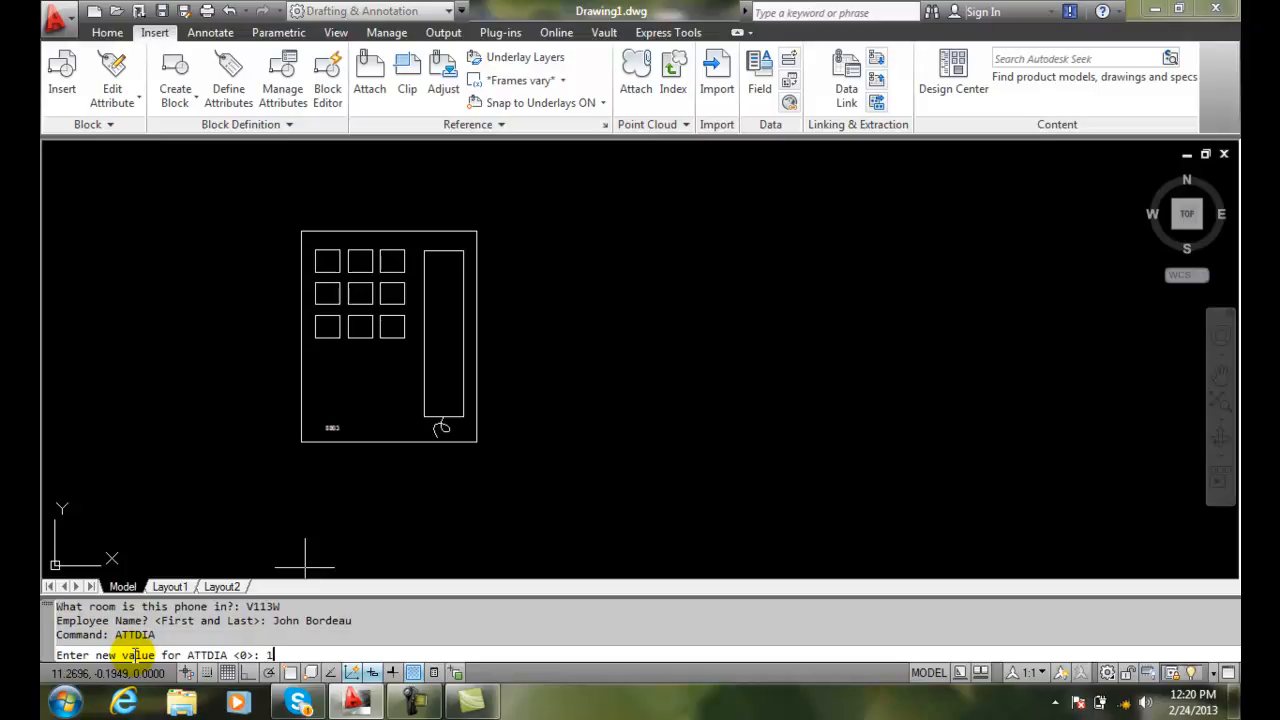
{"action": "type", "text": "1"}
{"action": "key", "text": "Return"}
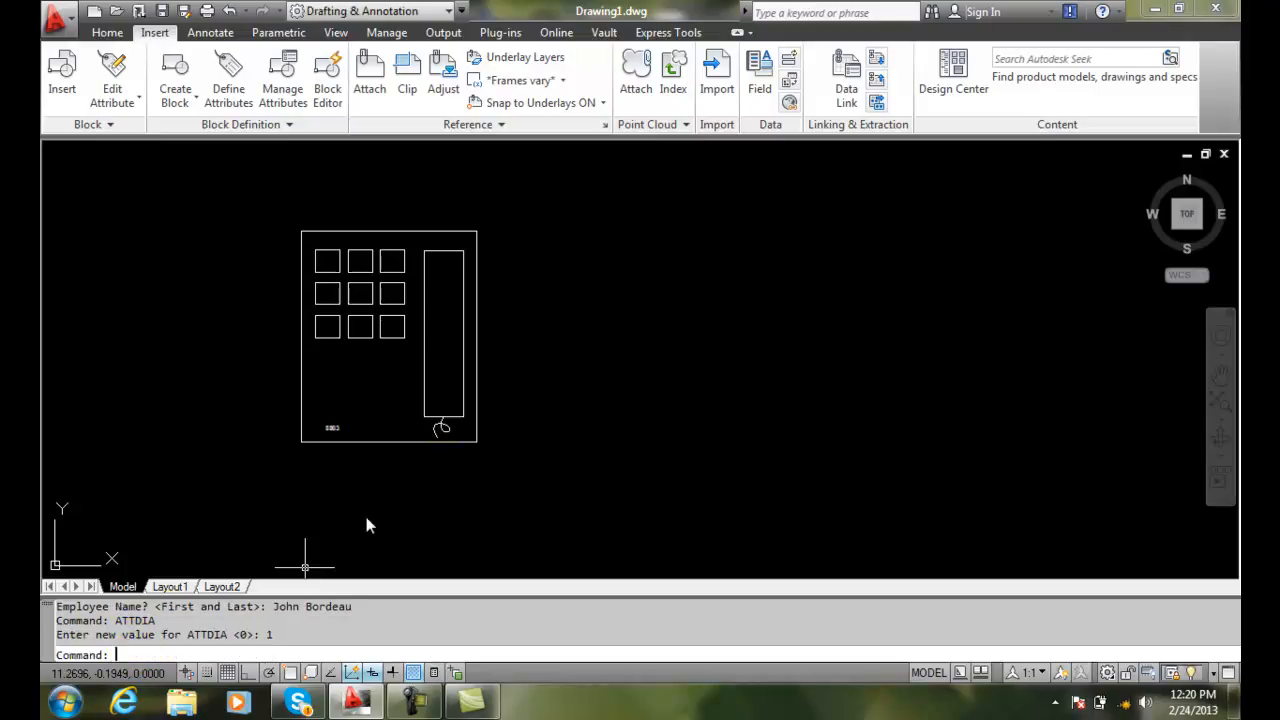
Step: Insert a second Phone block to the right of the first one, at about X 19.4, Y 3.3
{"action": "left_click", "coordinate": [62, 72]}
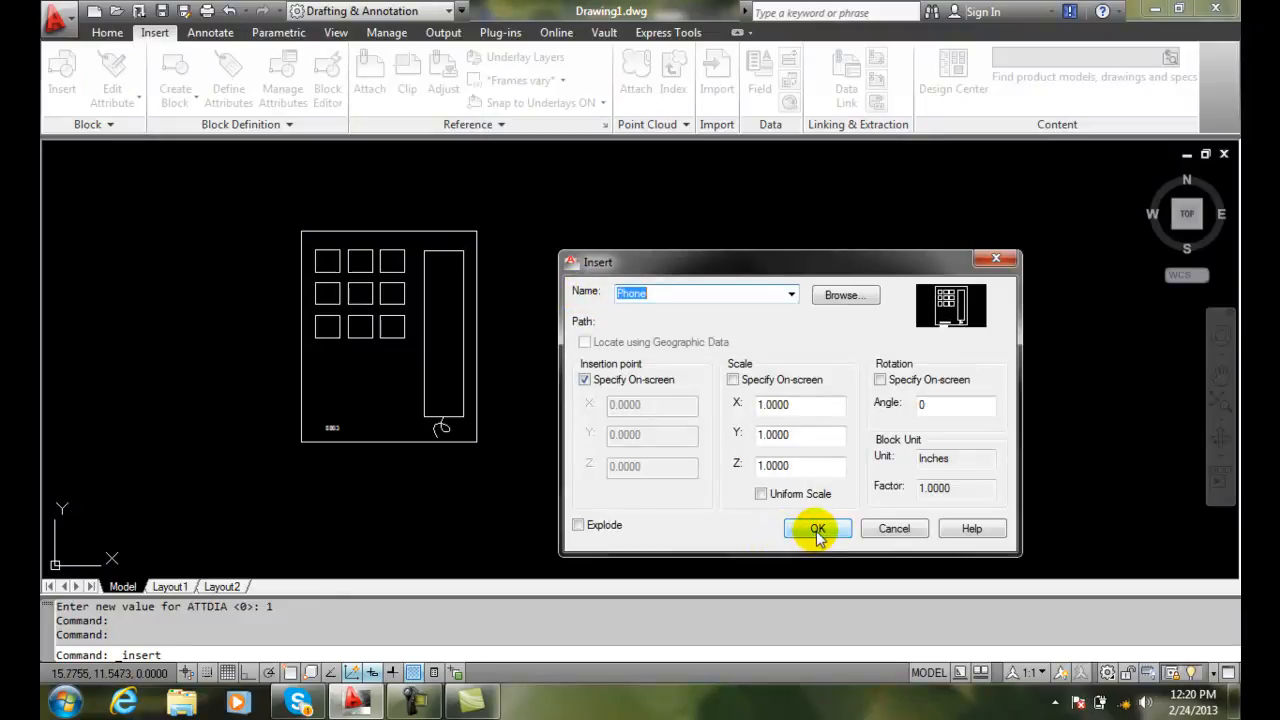
{"action": "left_click", "coordinate": [817, 532]}
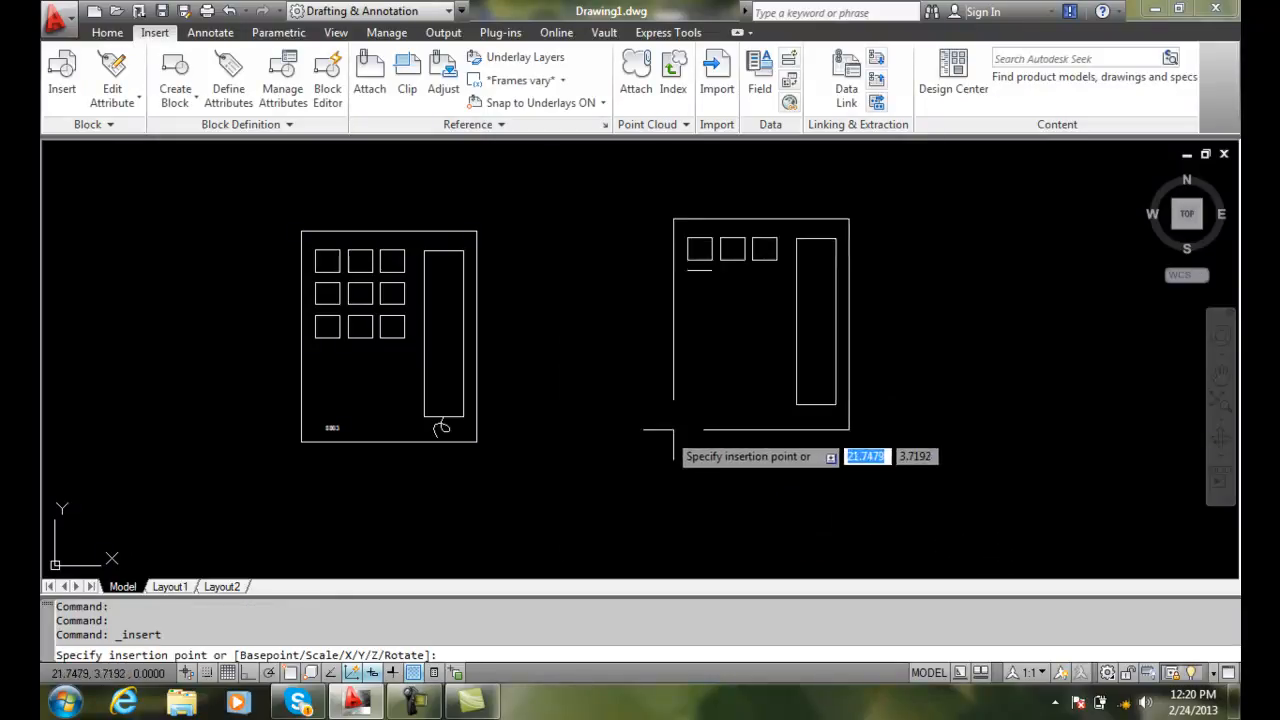
{"action": "left_click", "coordinate": [592, 445]}
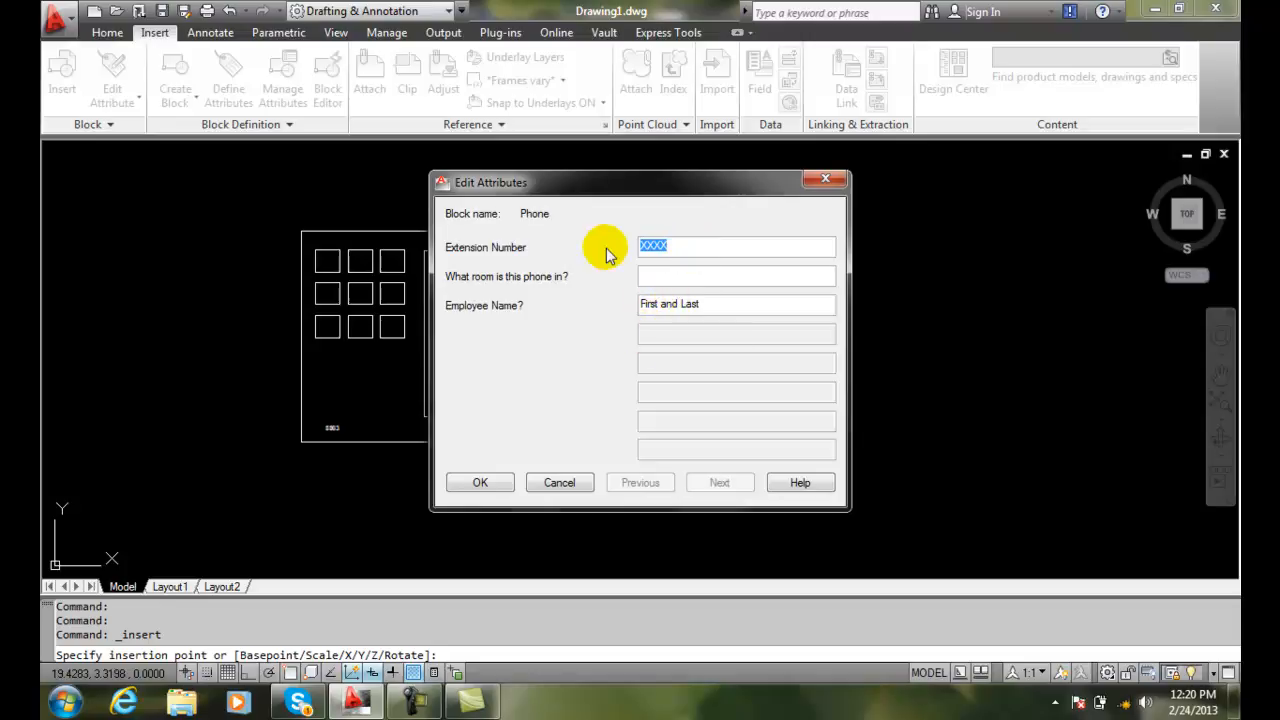
Step: Fill in the second phone's attributes with the extension number, room W102 and the employee's full name, and accept them
{"action": "type", "text": "8"}
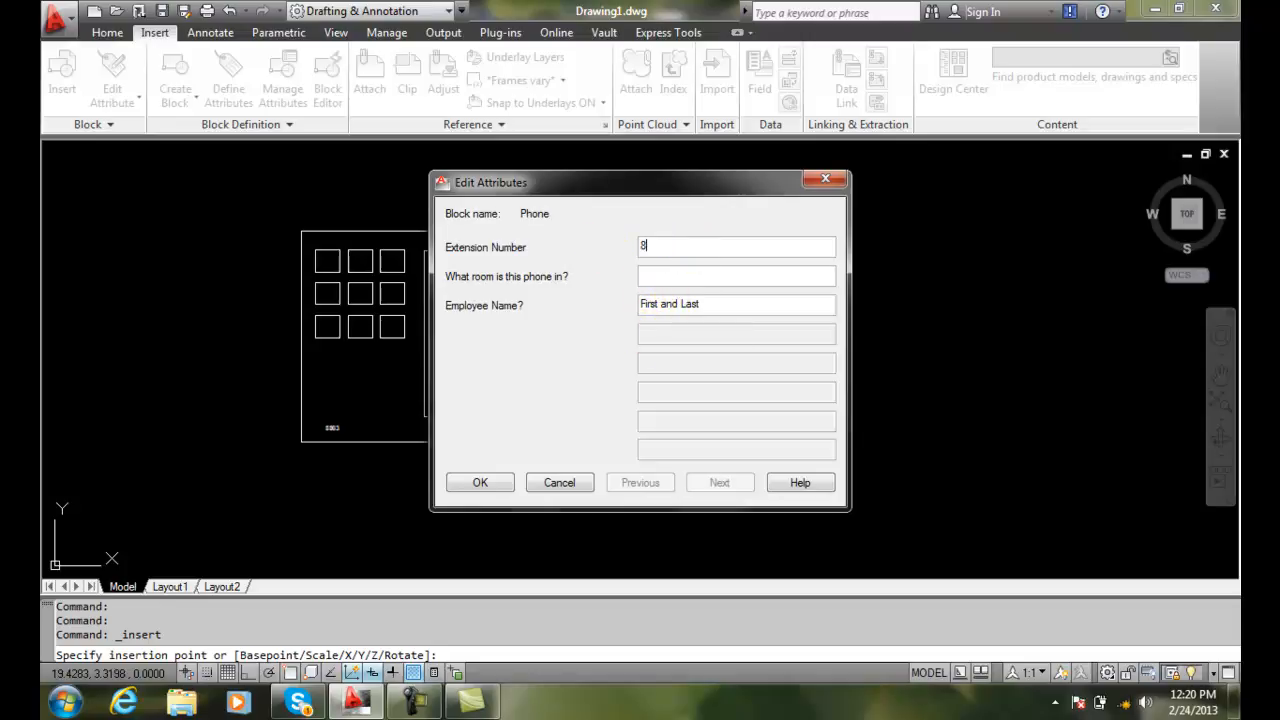
{"action": "type", "text": "050"}
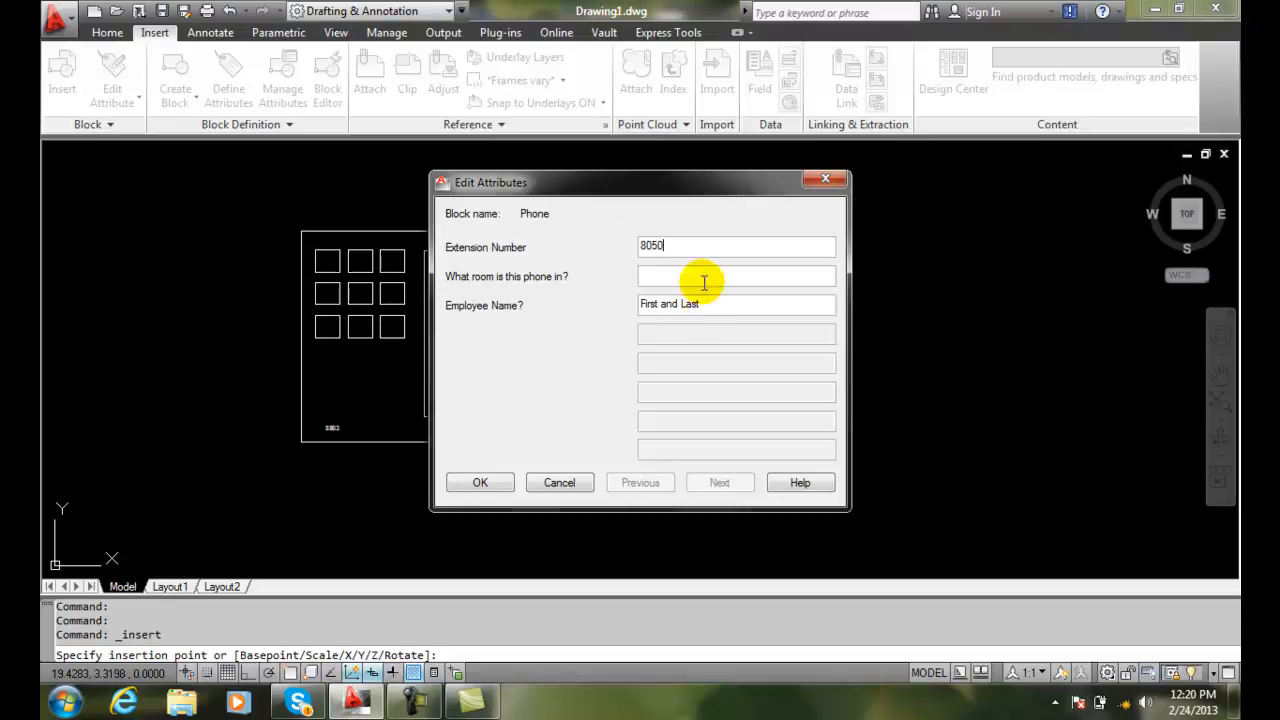
{"action": "left_click", "coordinate": [681, 278]}
{"action": "type", "text": "W102"}
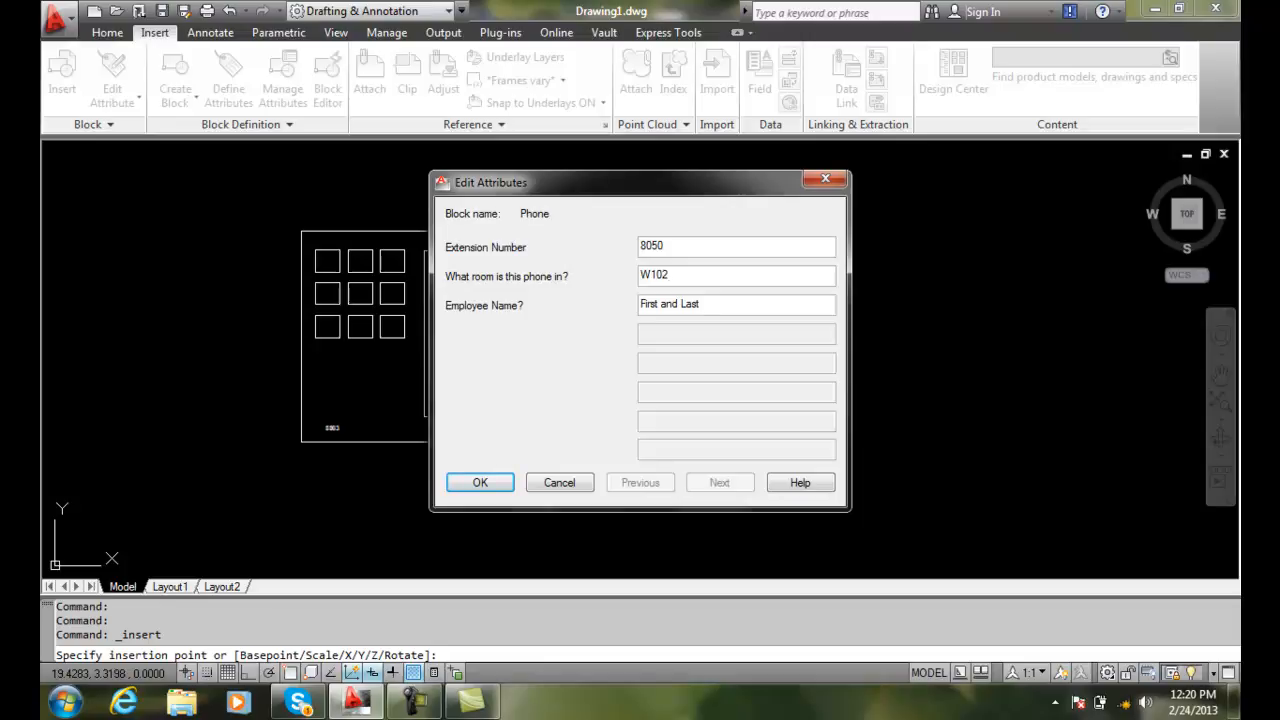
{"action": "left_click_drag", "start_coordinate": [714, 305], "coordinate": [594, 313]}
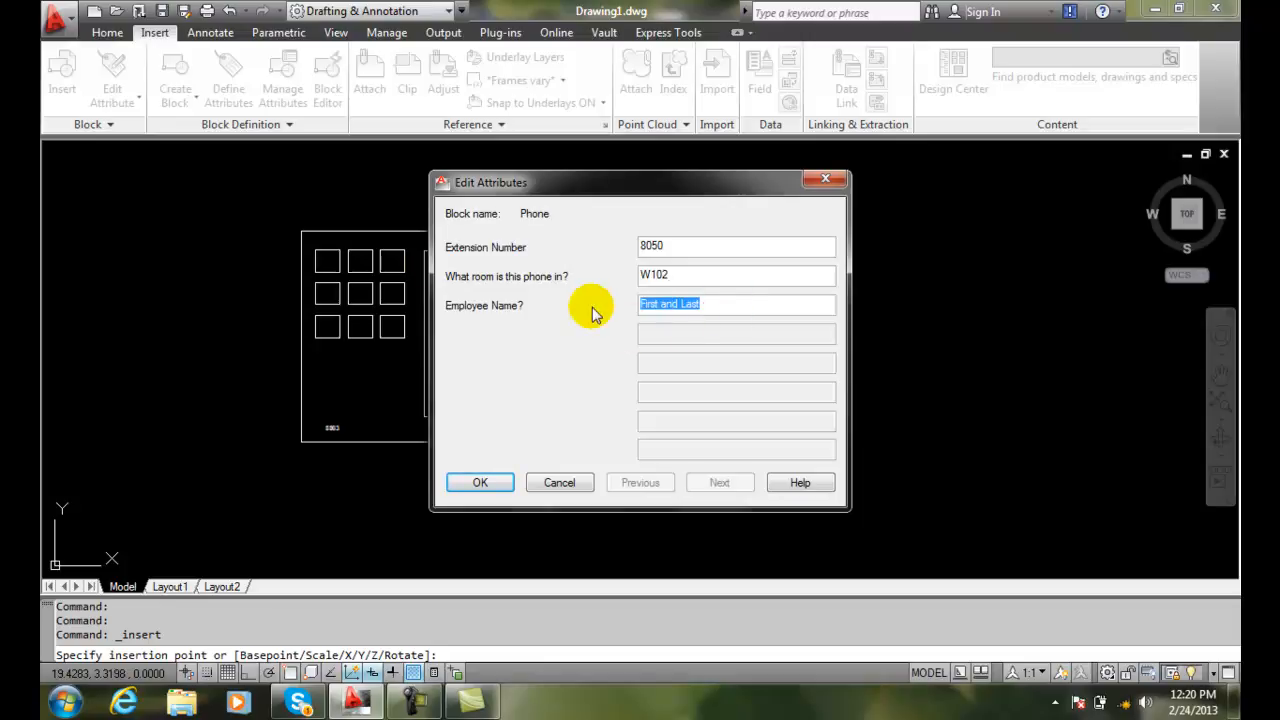
{"action": "type", "text": "Shel"}
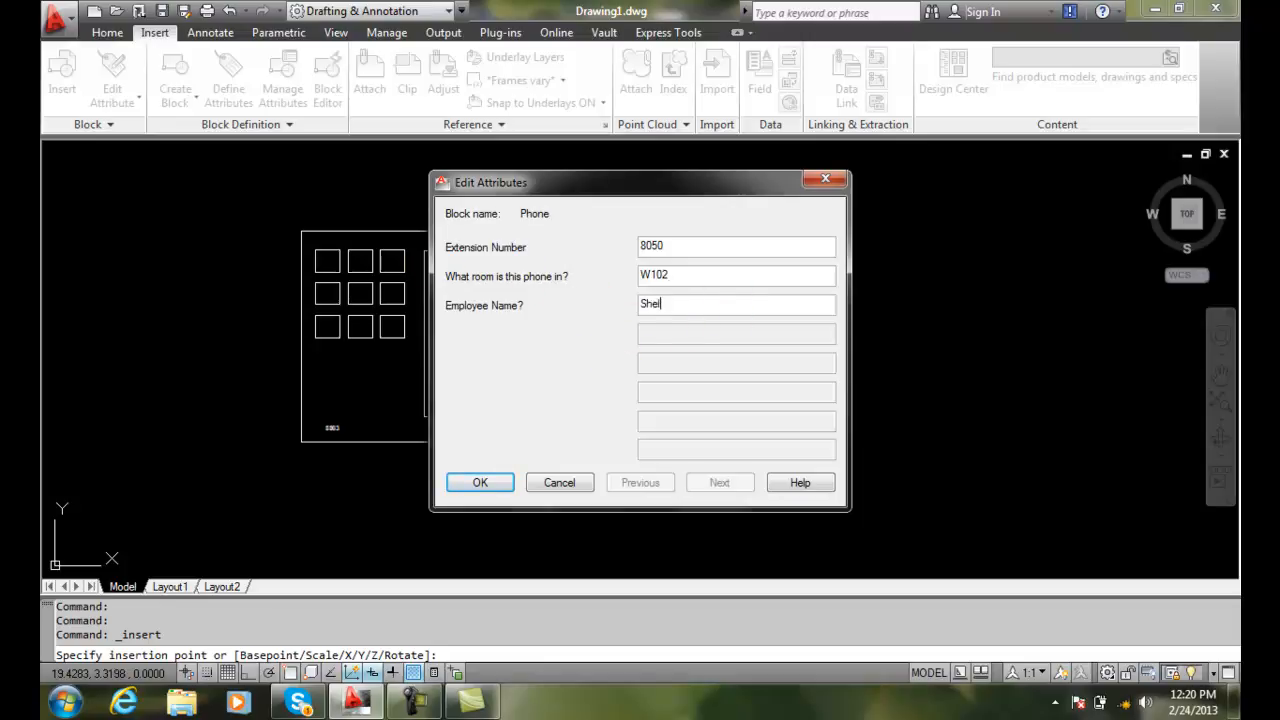
{"action": "type", "text": "ly Granger"}
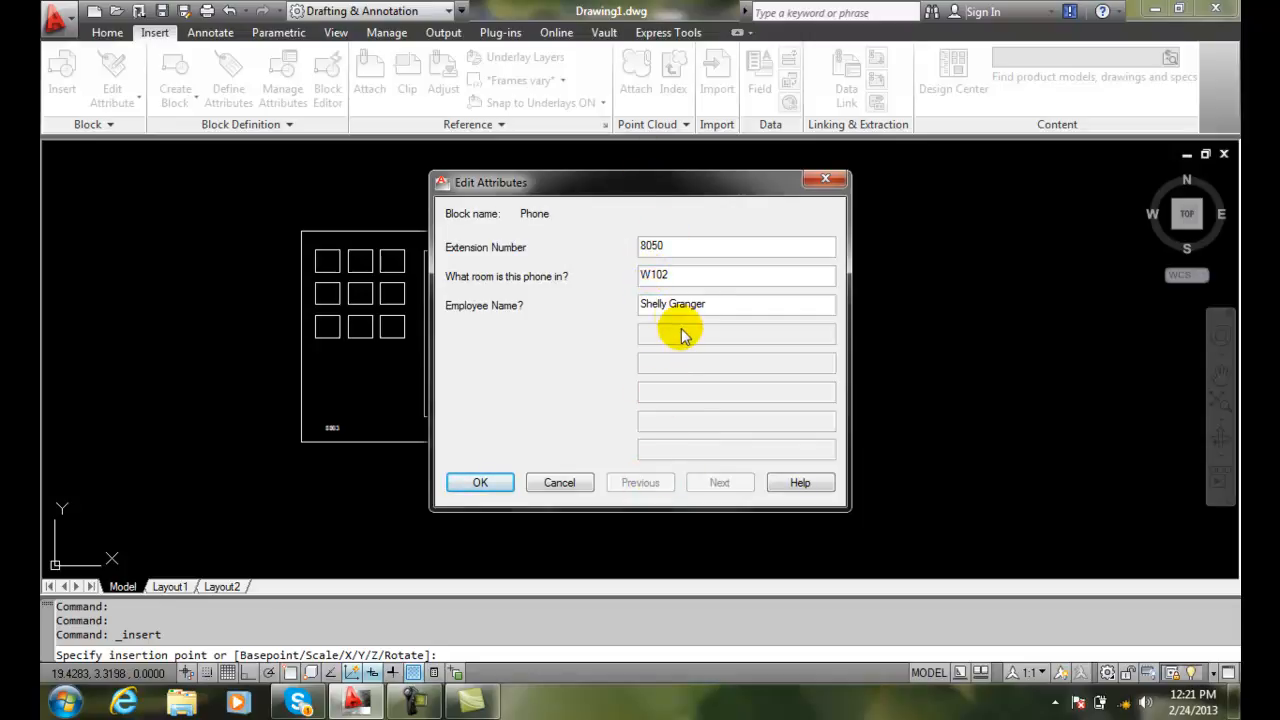
{"action": "left_click_drag", "start_coordinate": [706, 304], "coordinate": [609, 302]}
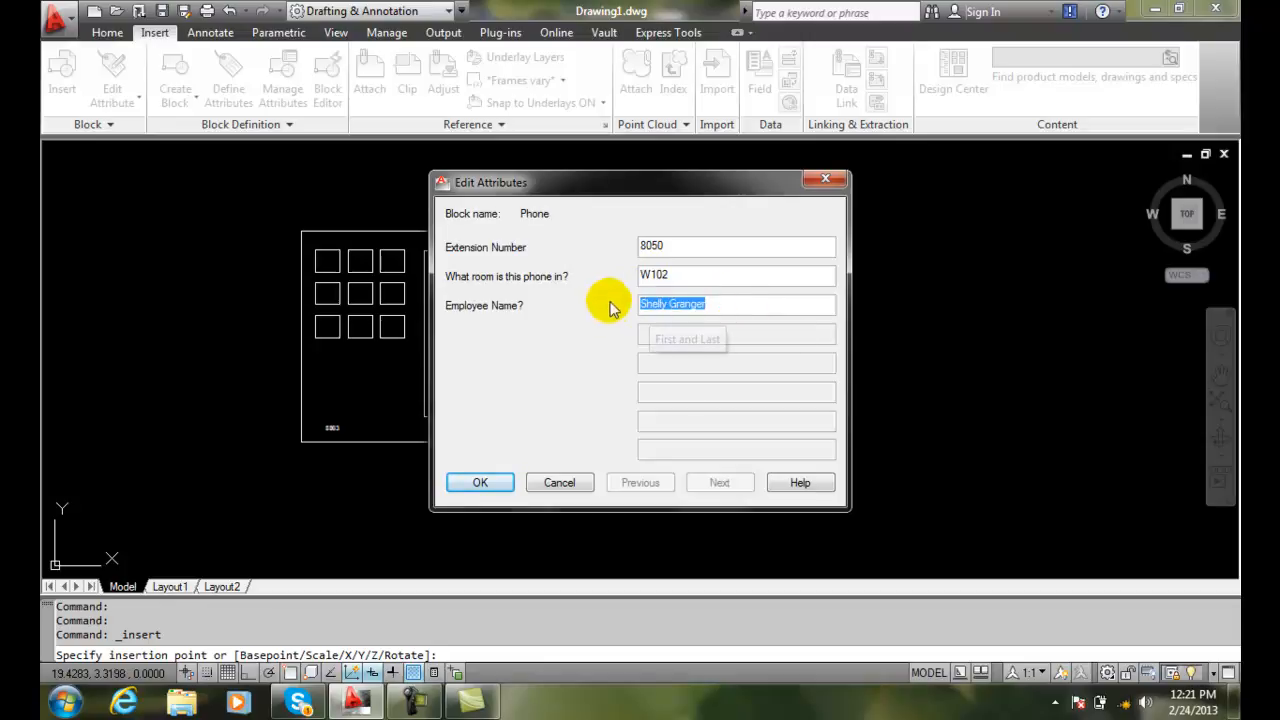
{"action": "left_click", "coordinate": [689, 244]}
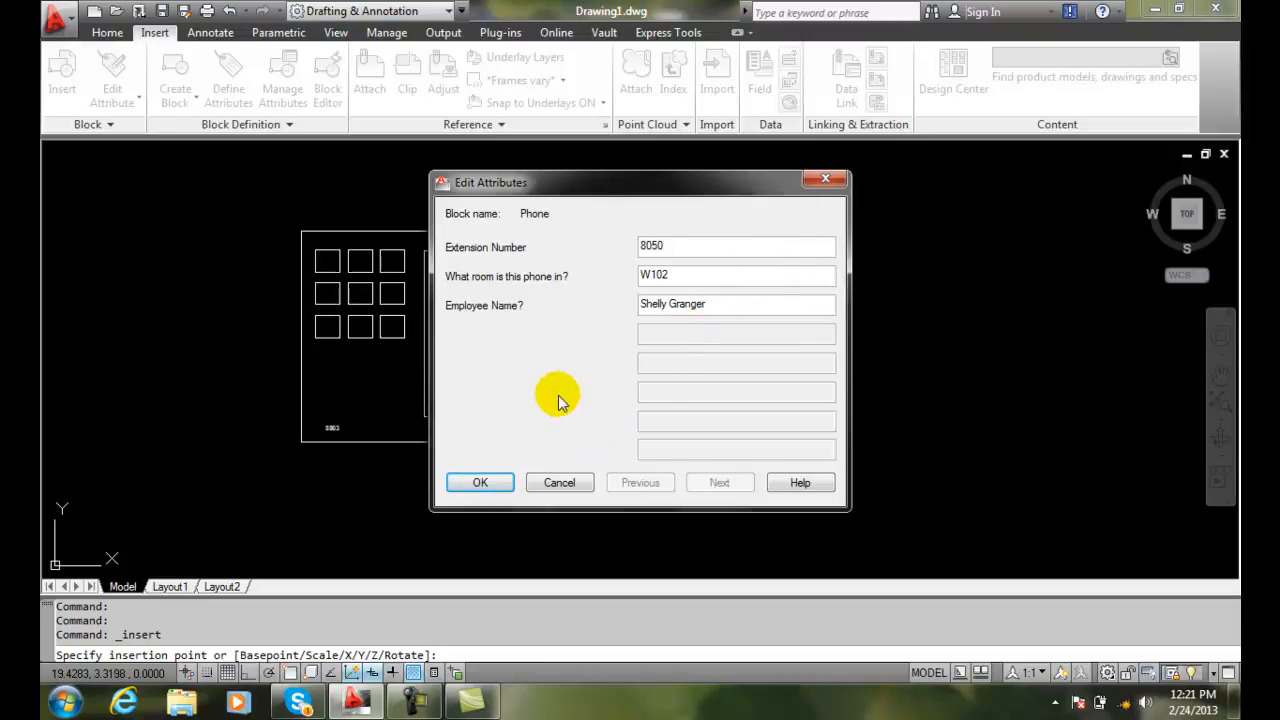
{"action": "left_click", "coordinate": [490, 484]}
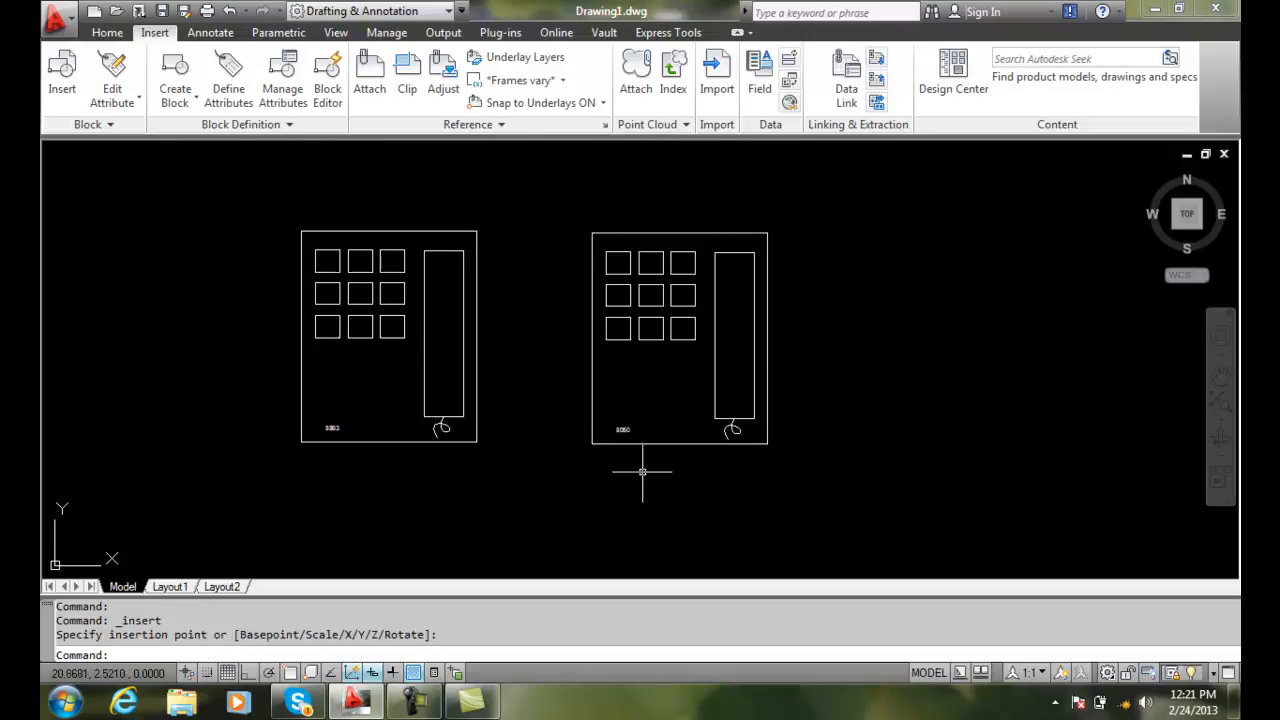
Step: Insert the Motor block to the right of the two phones, at about X 28.6, Y 7.1
{"action": "scroll", "coordinate": [642, 471], "scroll_direction": "up", "scroll_amount": 2}
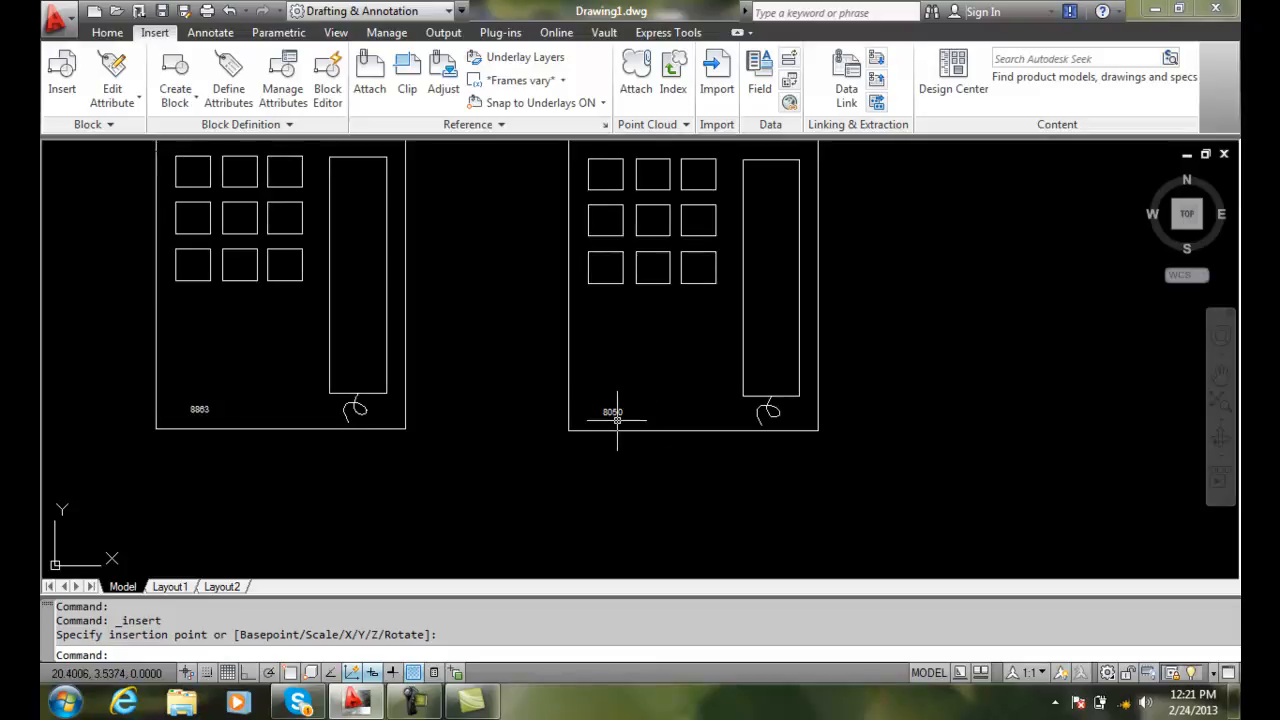
{"action": "scroll", "coordinate": [617, 420], "scroll_direction": "down", "scroll_amount": 2}
{"action": "scroll", "coordinate": [617, 420], "scroll_direction": "up", "scroll_amount": 2}
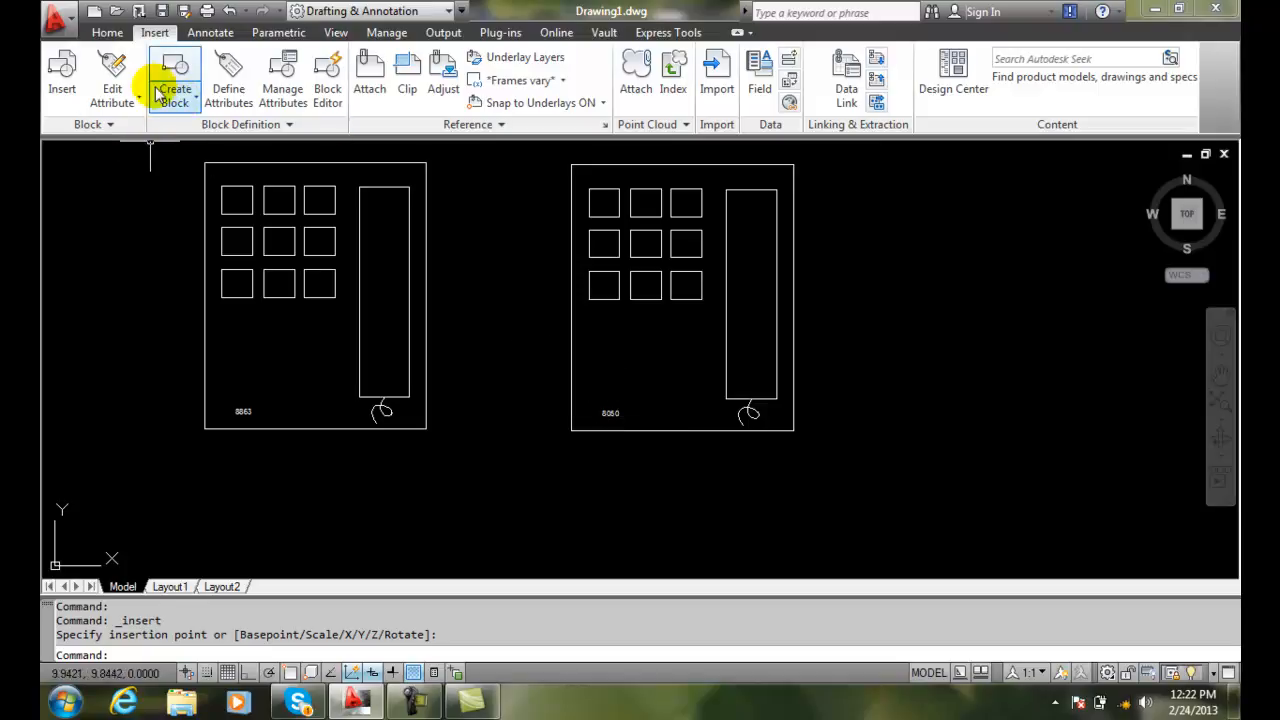
{"action": "left_click", "coordinate": [62, 90]}
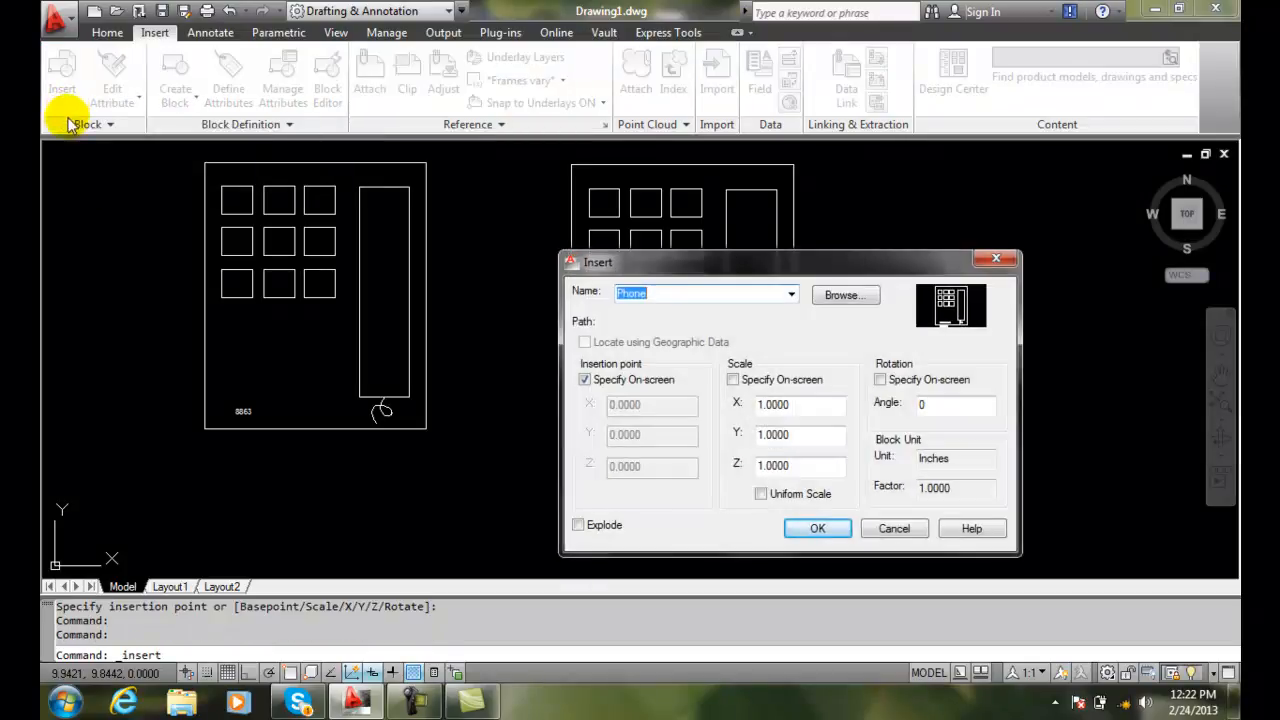
{"action": "left_click", "coordinate": [793, 296]}
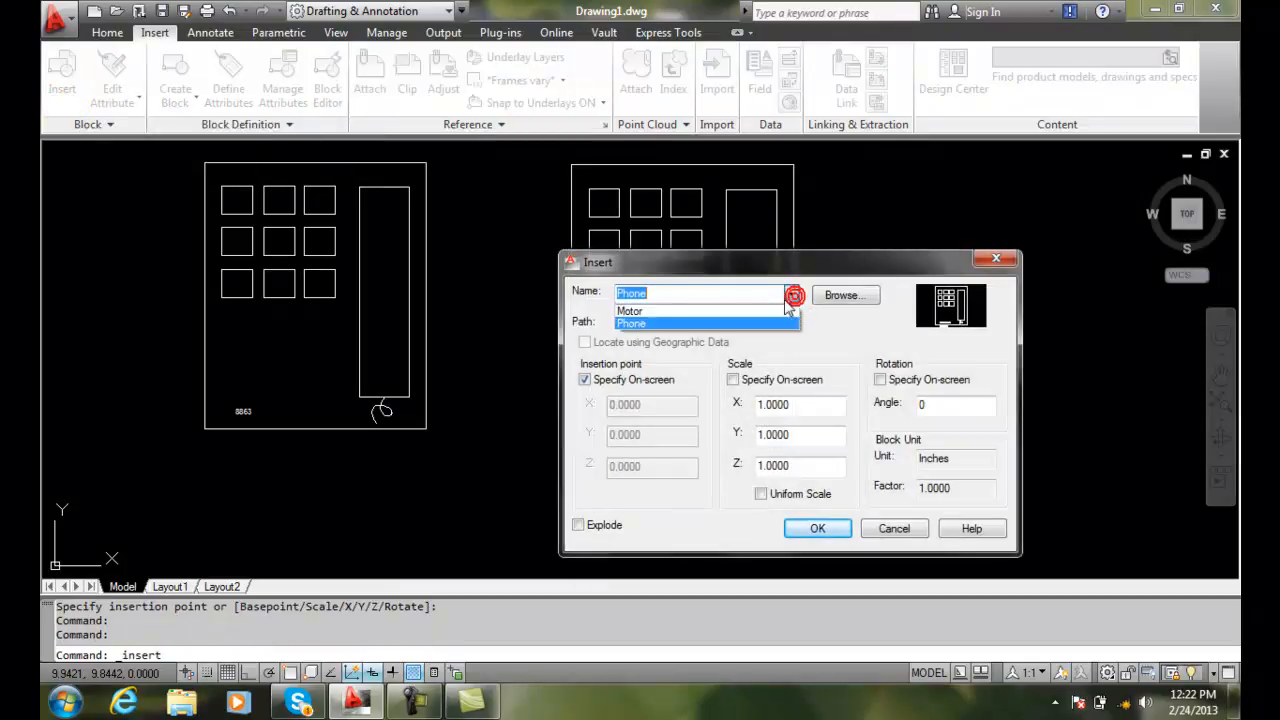
{"action": "left_click", "coordinate": [653, 311]}
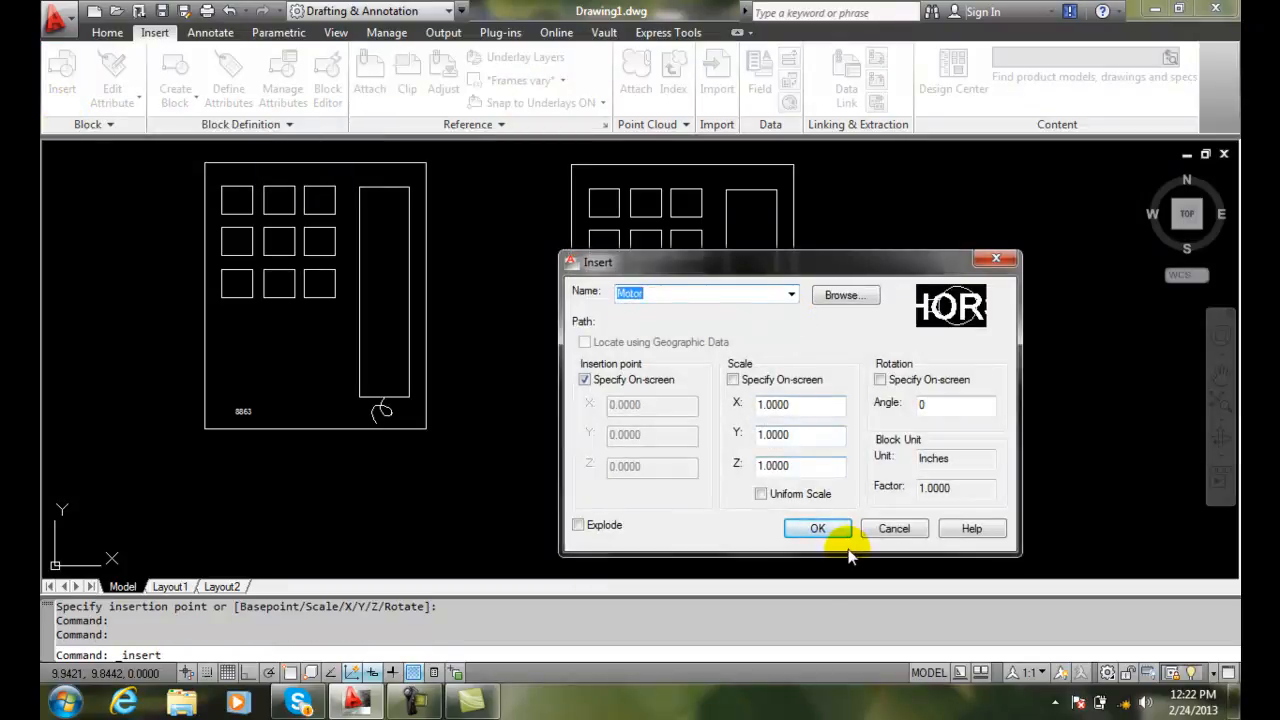
{"action": "left_click", "coordinate": [825, 528]}
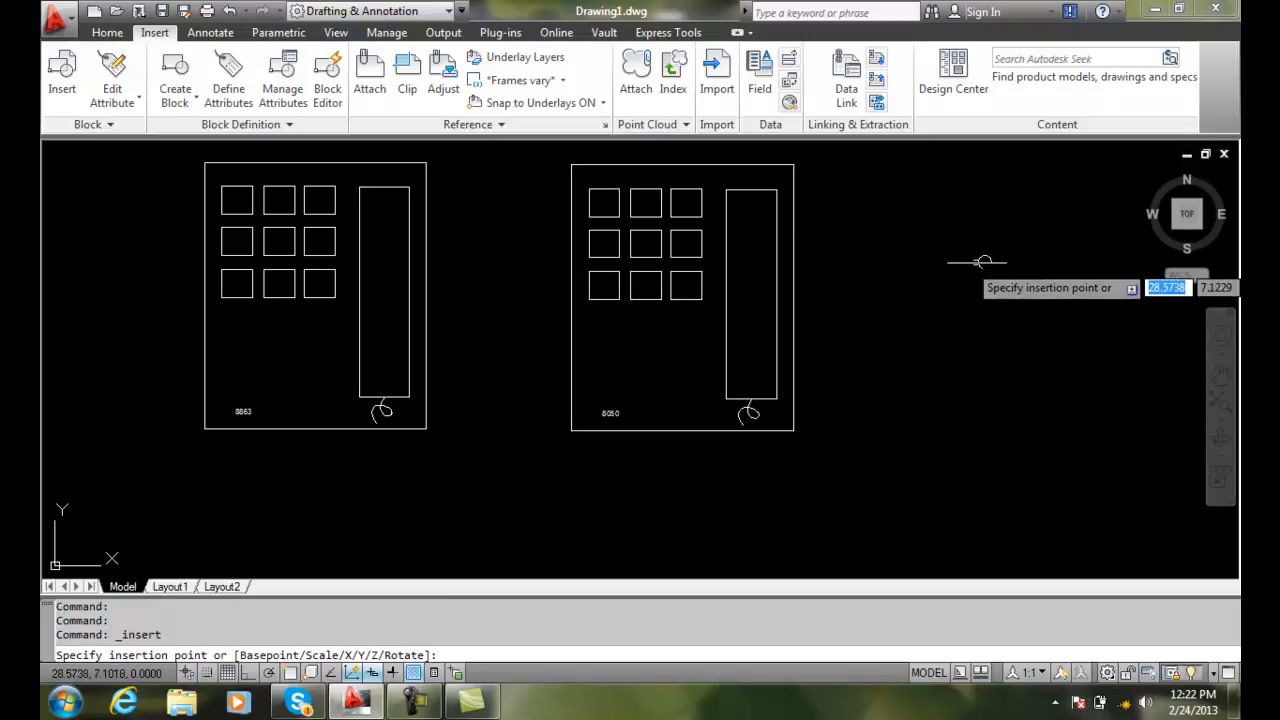
{"action": "left_click", "coordinate": [984, 265]}
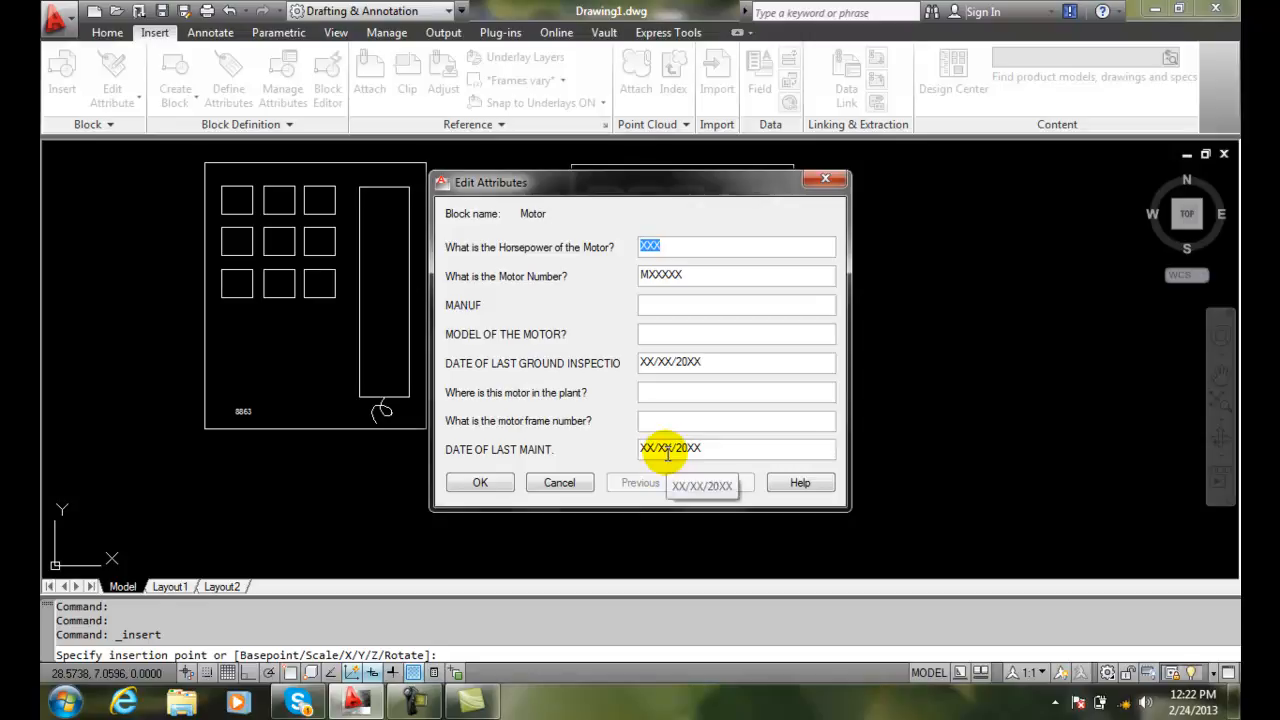
Step: Set the Motor block's horsepower attribute to 100 and accept the remaining attribute defaults
{"action": "type", "text": "100"}
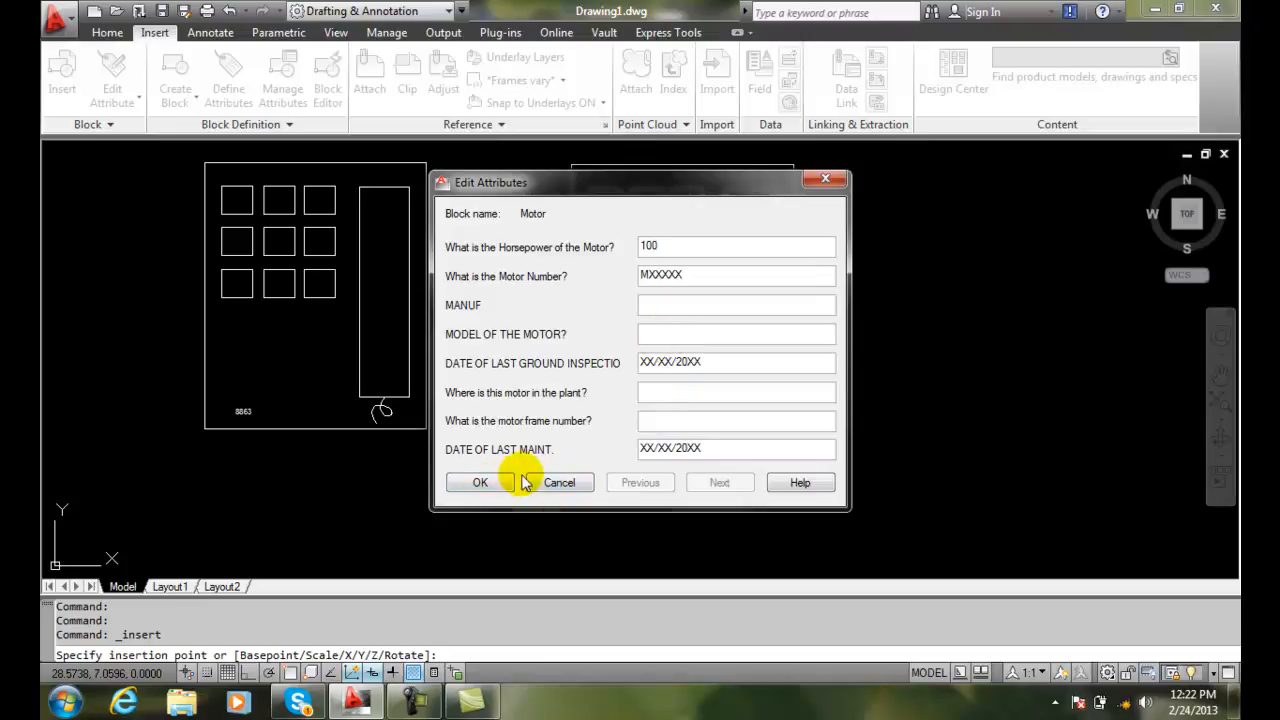
{"action": "left_click", "coordinate": [480, 485]}
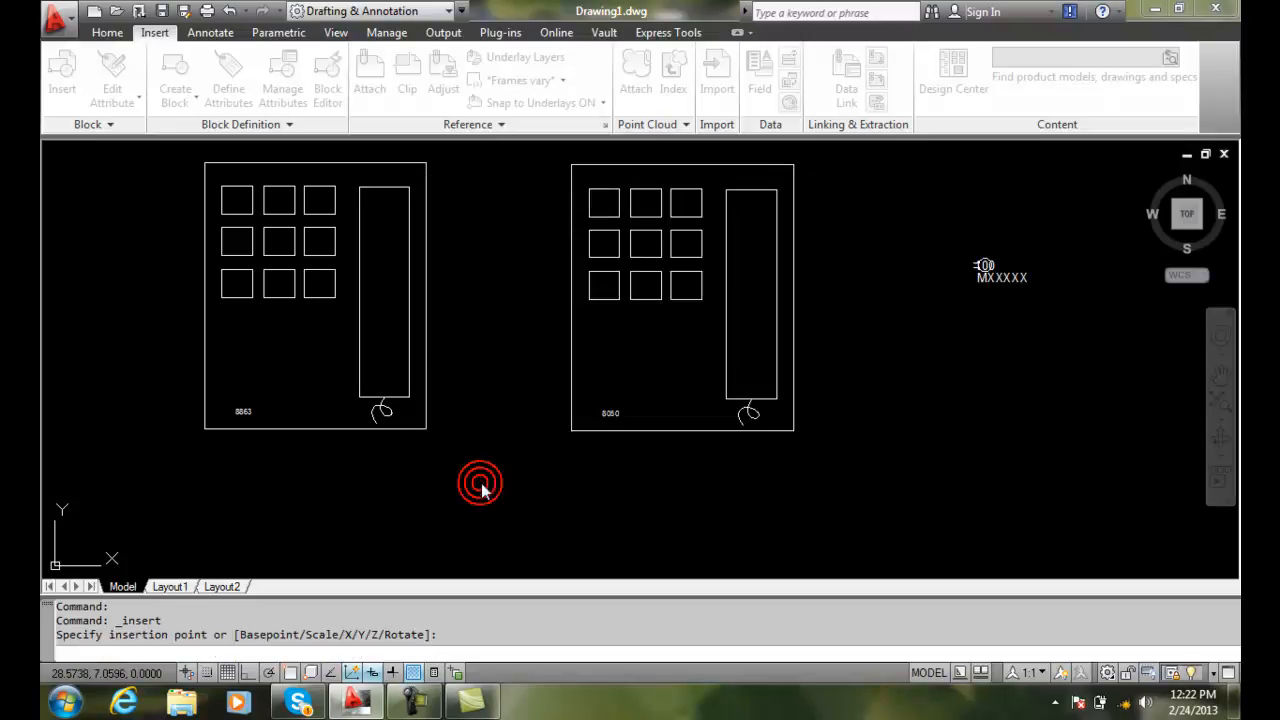
{"action": "scroll", "coordinate": [1010, 295], "scroll_direction": "up", "scroll_amount": 1}
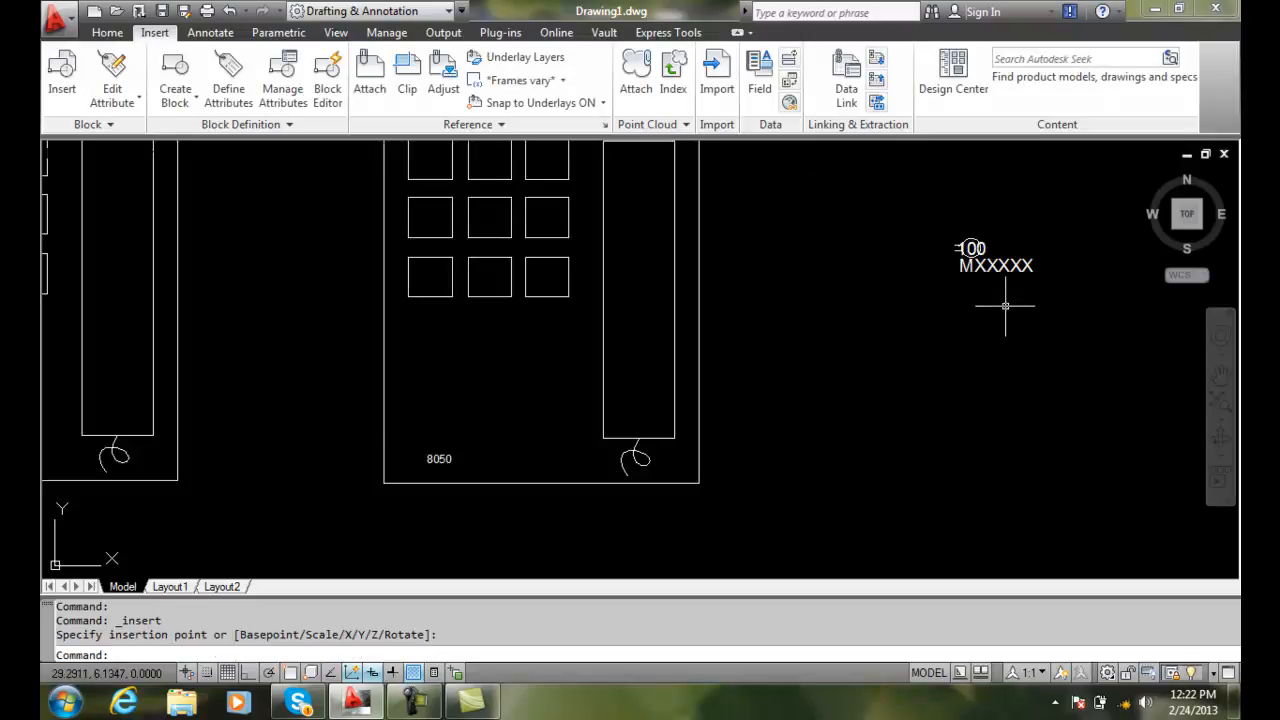
{"action": "scroll", "coordinate": [951, 282], "scroll_direction": "down", "scroll_amount": 1}
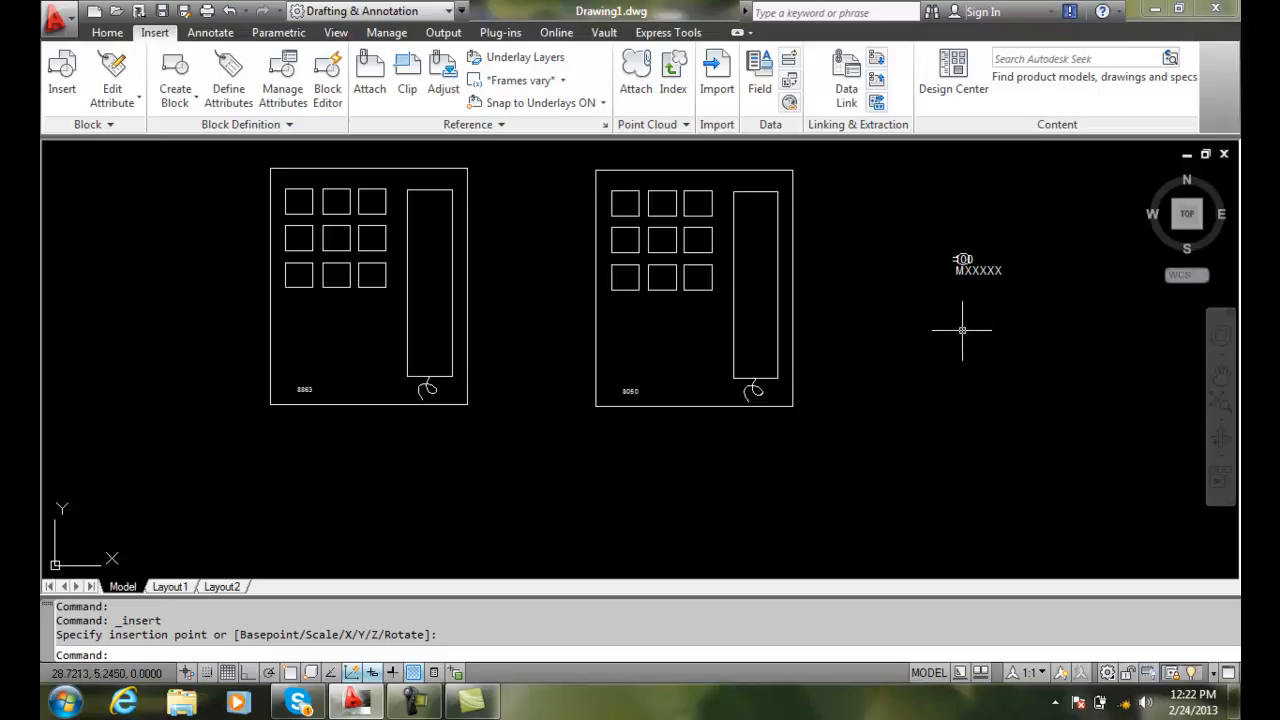
{"action": "scroll", "coordinate": [964, 334], "scroll_direction": "up", "scroll_amount": 3}
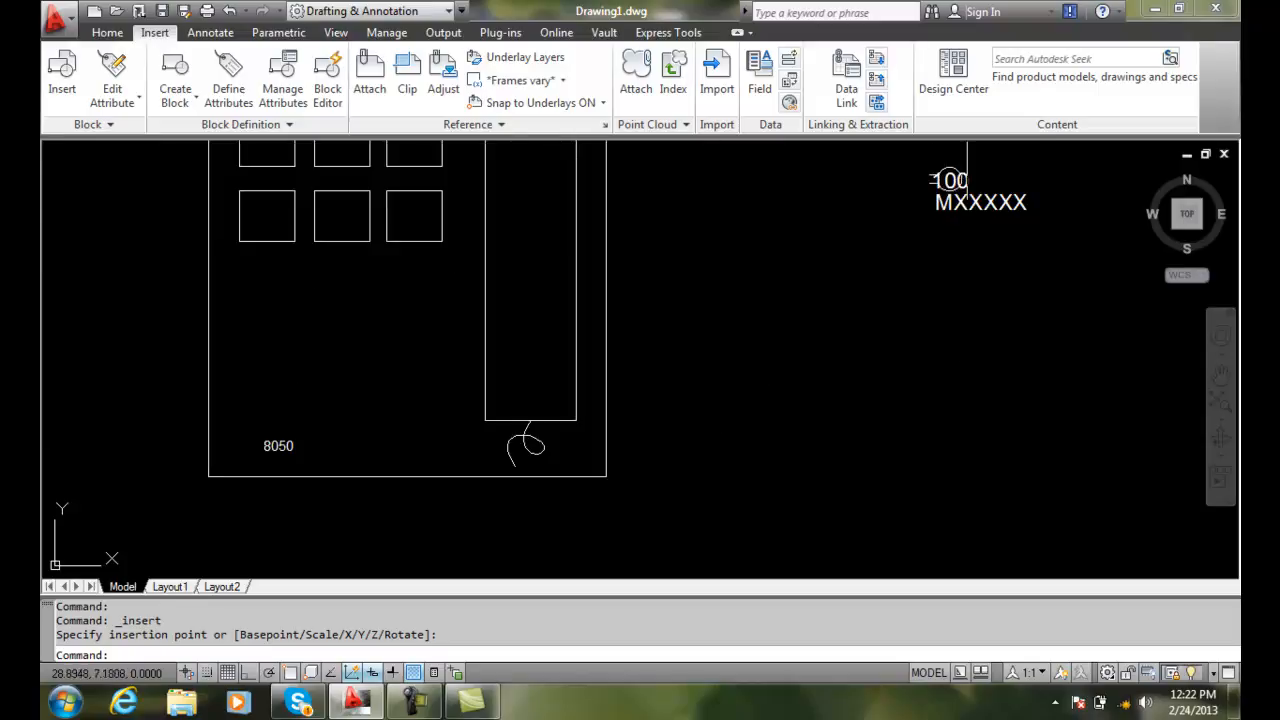
{"action": "scroll", "coordinate": [962, 195], "scroll_direction": "down", "scroll_amount": 4}
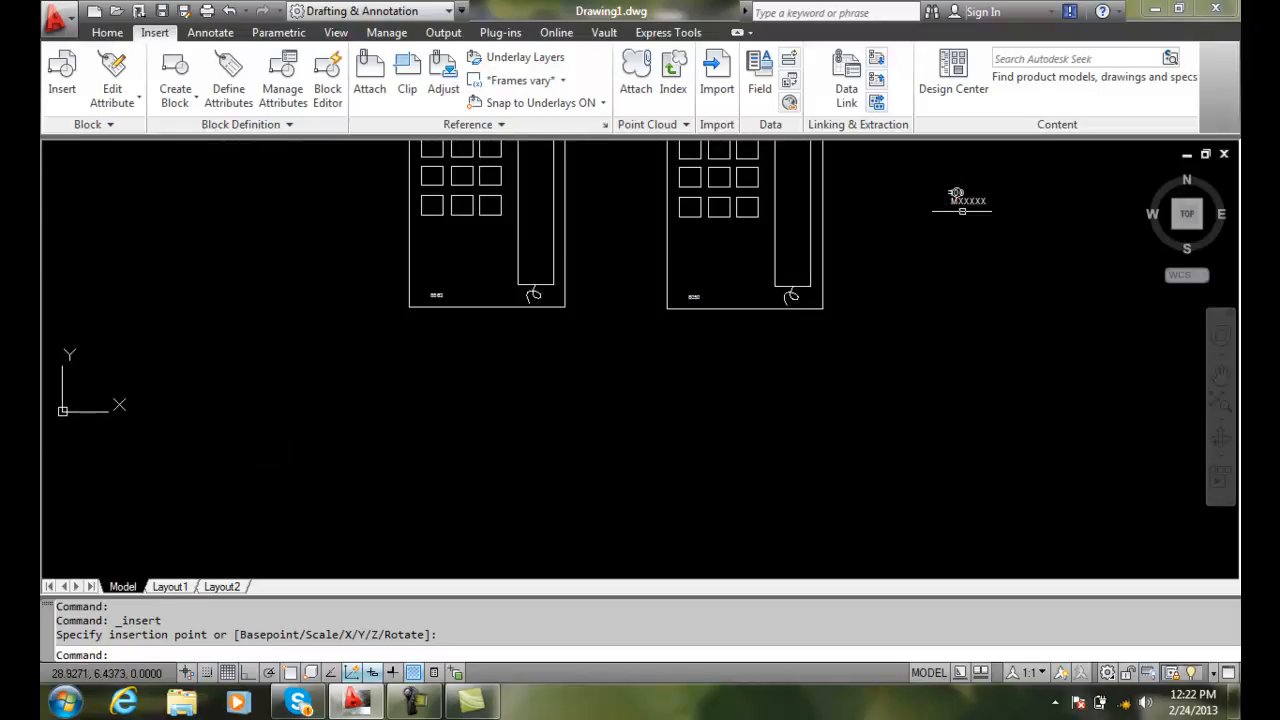
{"action": "scroll", "coordinate": [962, 212], "scroll_direction": "down", "scroll_amount": 2}
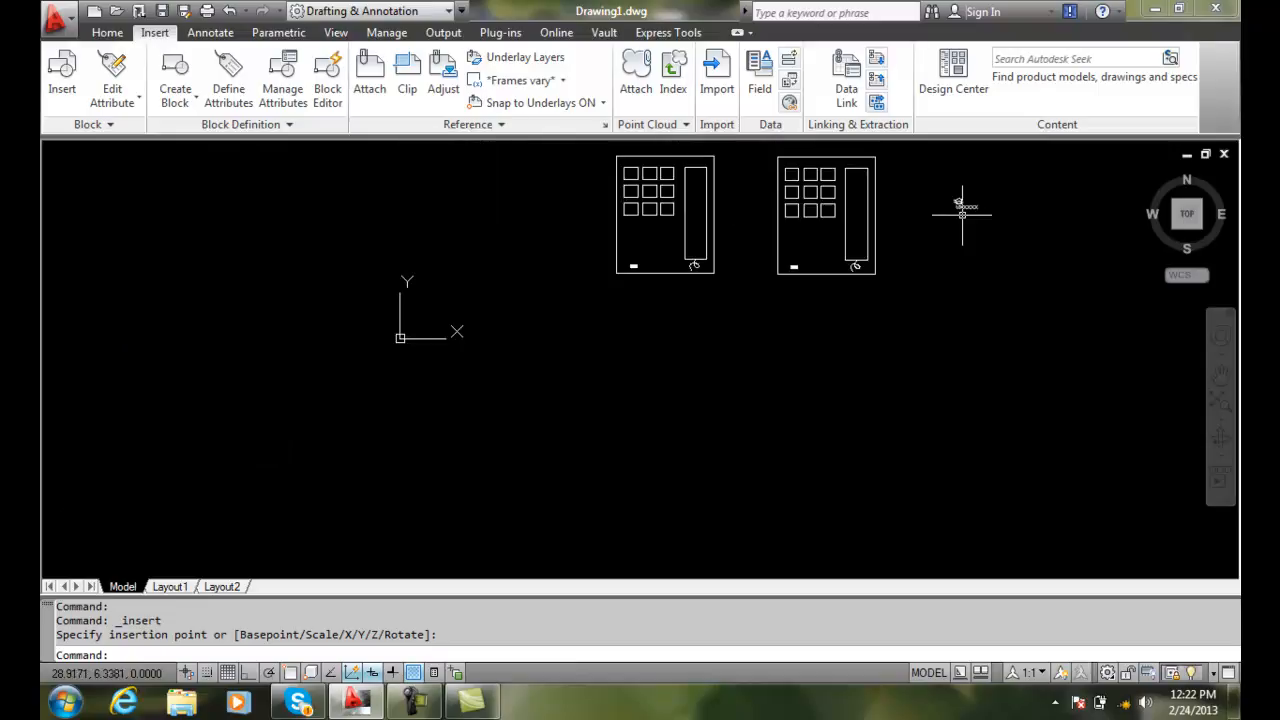